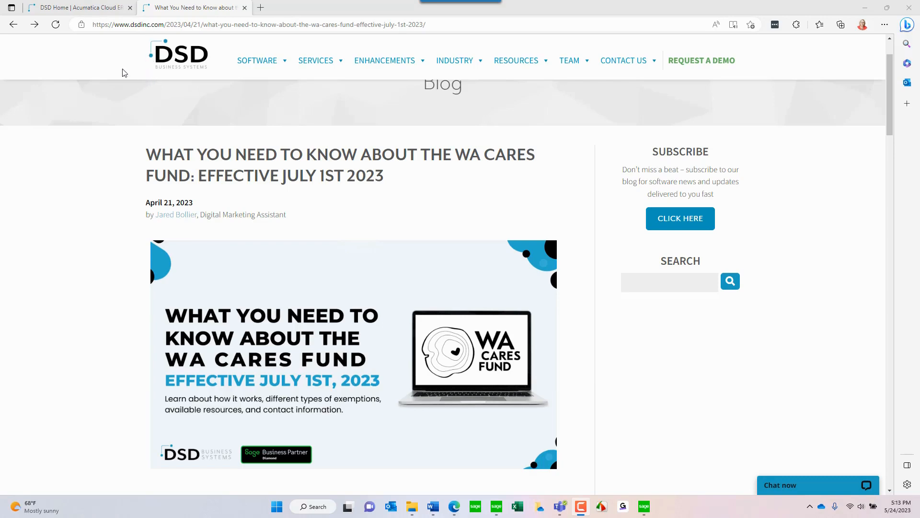
# Step: Open the blog from the DSD home page, and return to the WA Cares Fund article
pyautogui.click(103, 11)
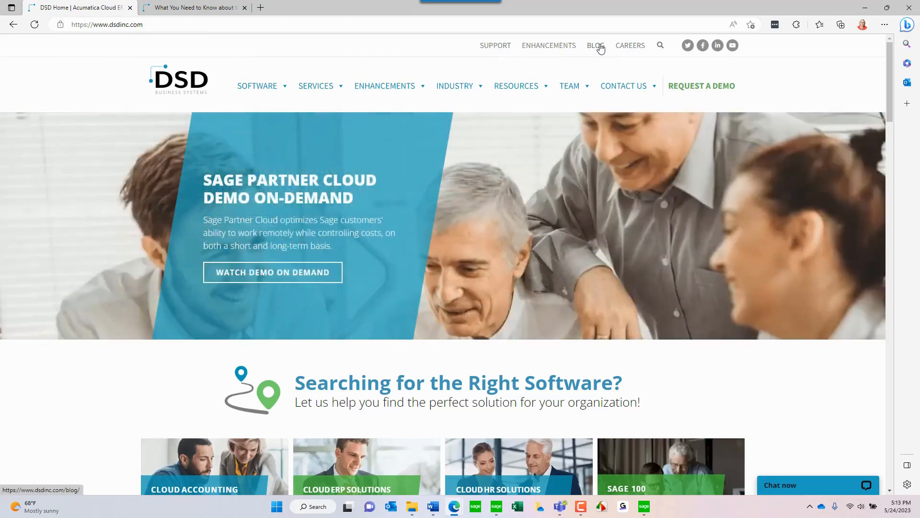
pyautogui.click(597, 46)
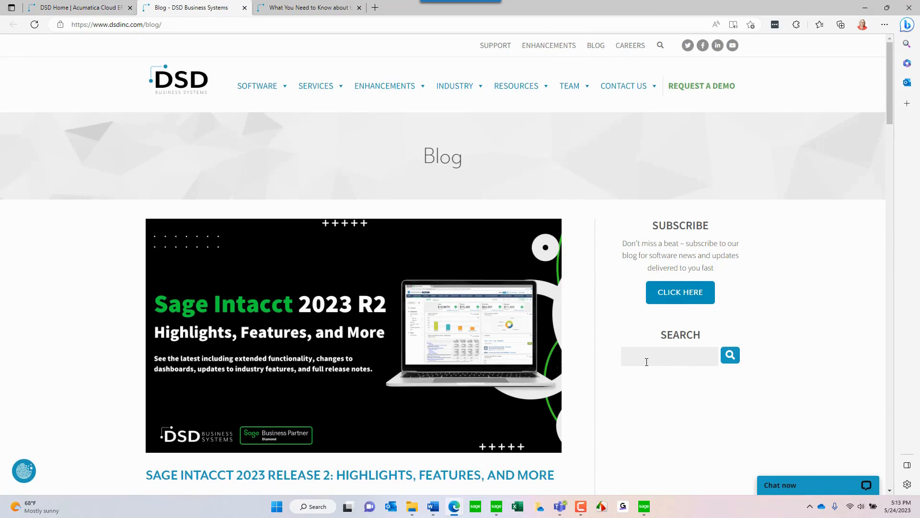
pyautogui.click(305, 8)
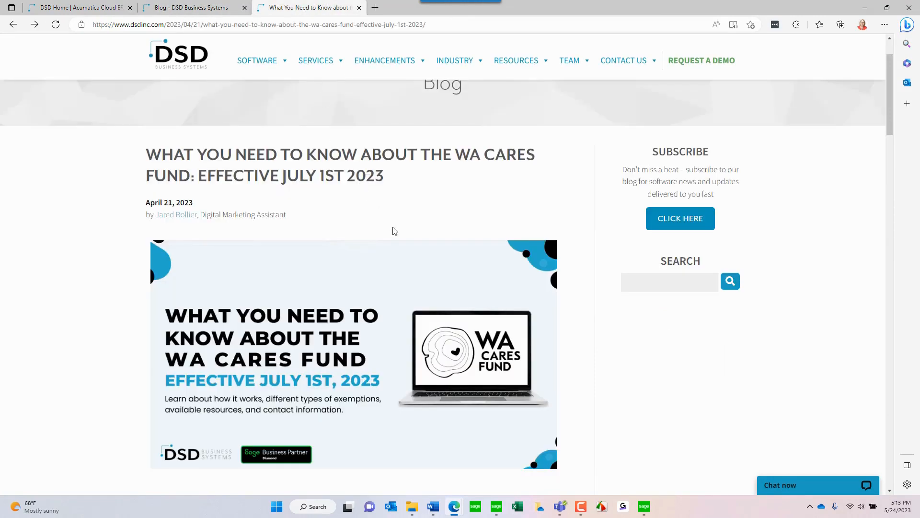
# Step: Read the WA Cares Fund article's program overview, private insurance exemption and new exemption categories
pyautogui.scroll(-1, 404, 231)
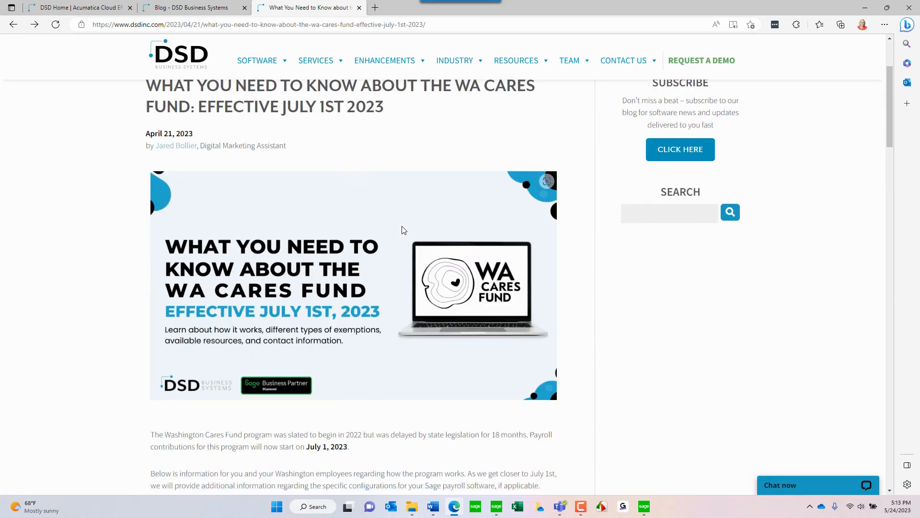
pyautogui.scroll(-1, 404, 234)
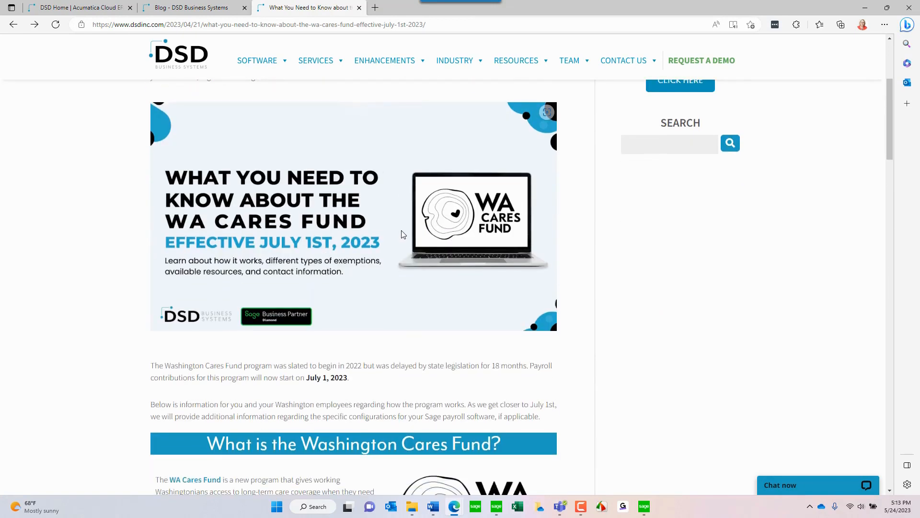
pyautogui.scroll(-1, 403, 234)
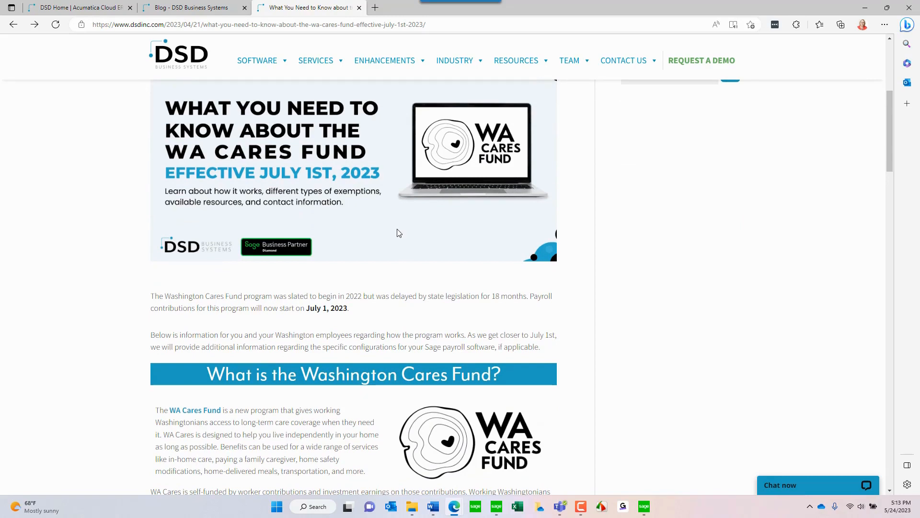
pyautogui.scroll(-1, 386, 234)
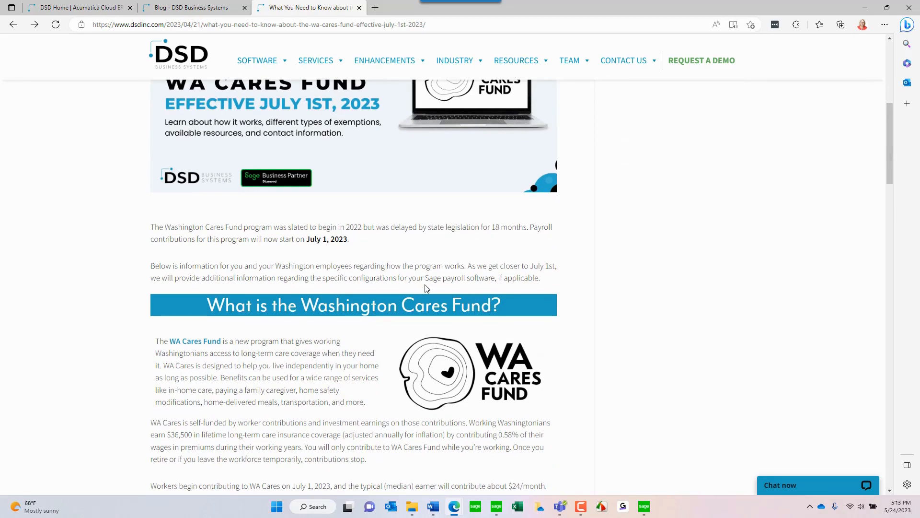
pyautogui.scroll(-1, 426, 287)
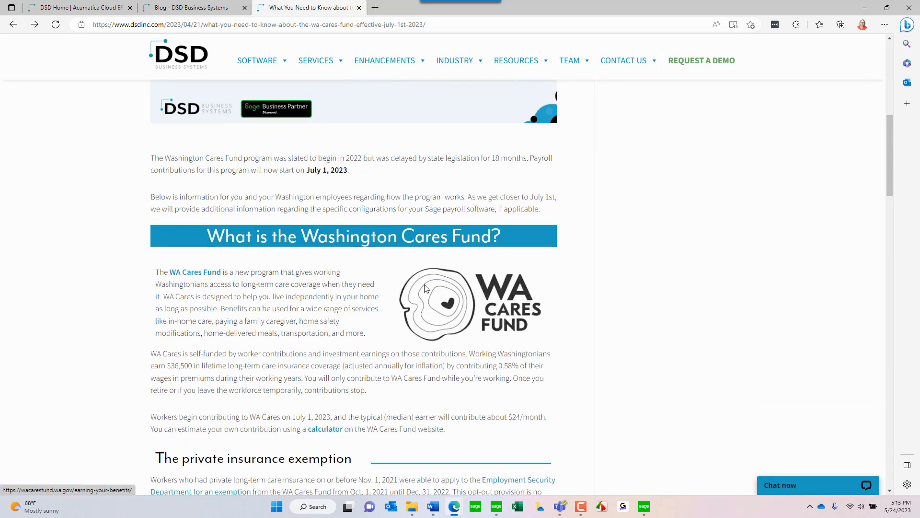
pyautogui.scroll(-1, 425, 288)
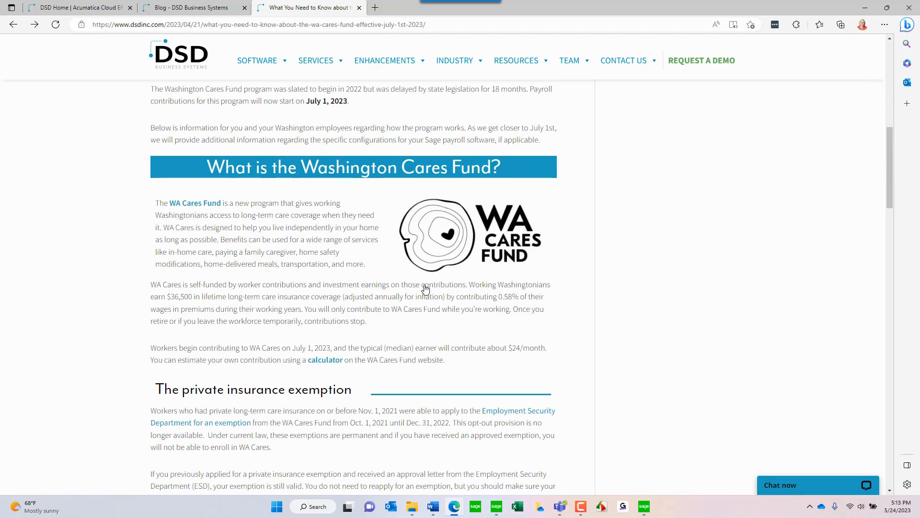
pyautogui.scroll(-1, 426, 285)
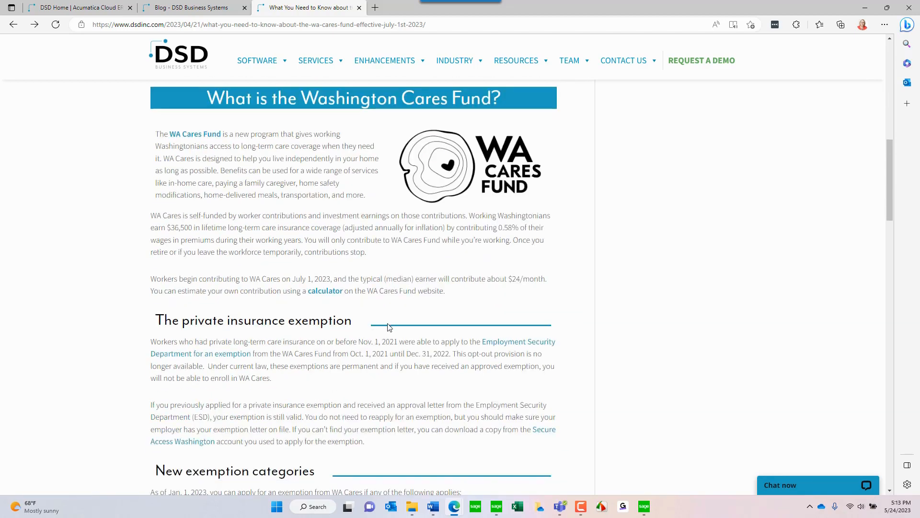
pyautogui.scroll(-1, 393, 319)
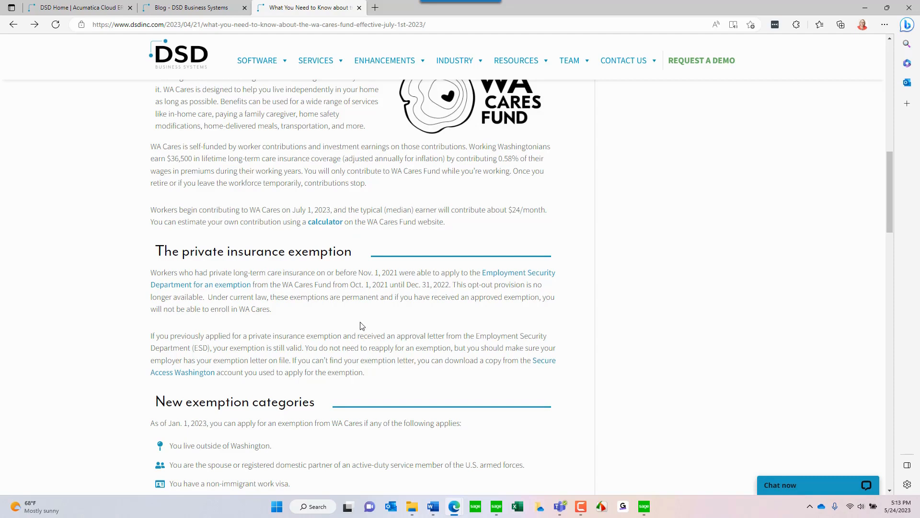
pyautogui.scroll(-1, 362, 326)
pyautogui.scroll(-1, 361, 326)
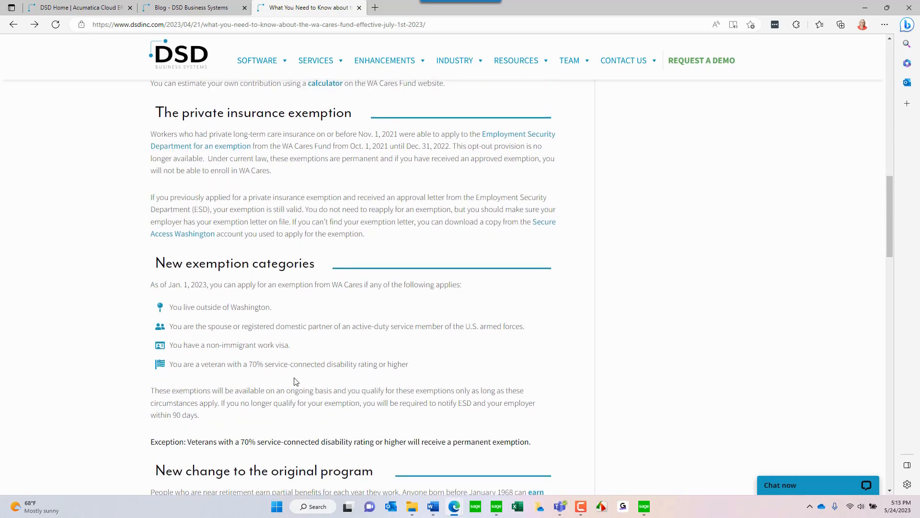
# Step: Read the article's program change, its additional webinar resources and the links to the program's website
pyautogui.scroll(-3, 294, 381)
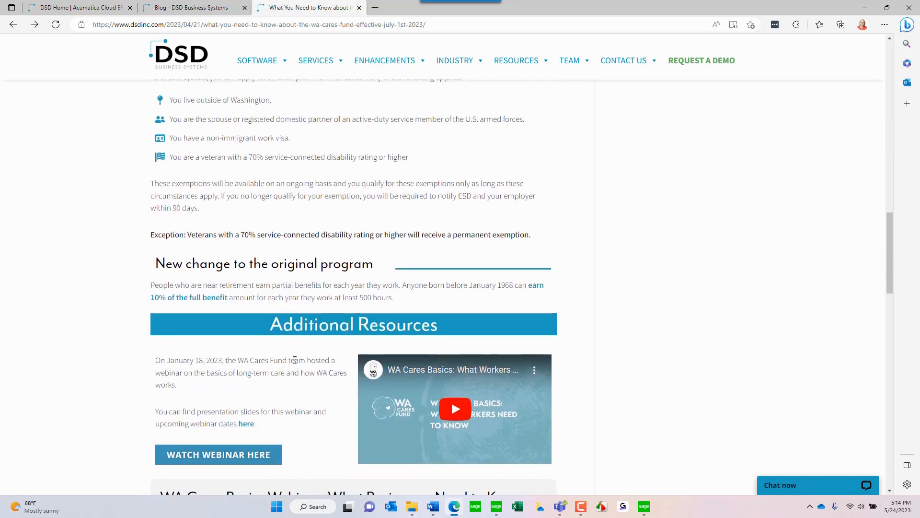
pyautogui.scroll(-1, 289, 368)
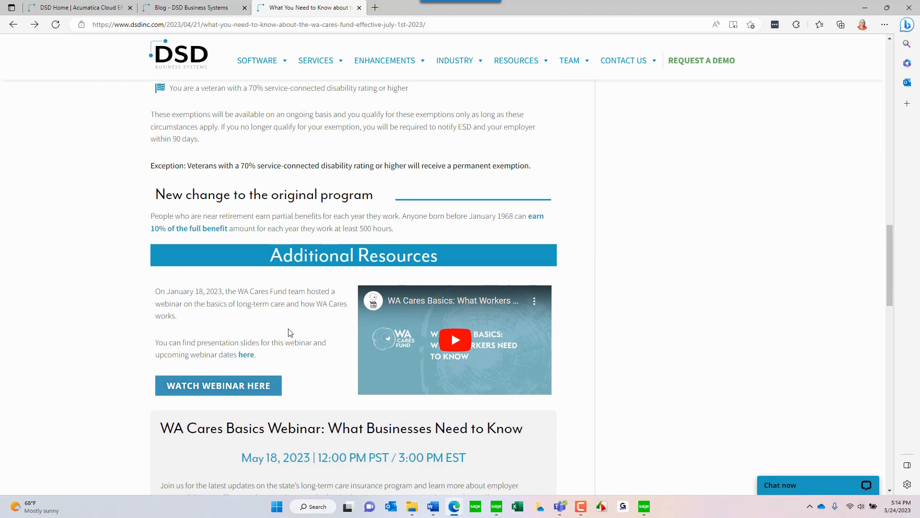
pyautogui.scroll(-1, 290, 332)
pyautogui.scroll(-1, 290, 332)
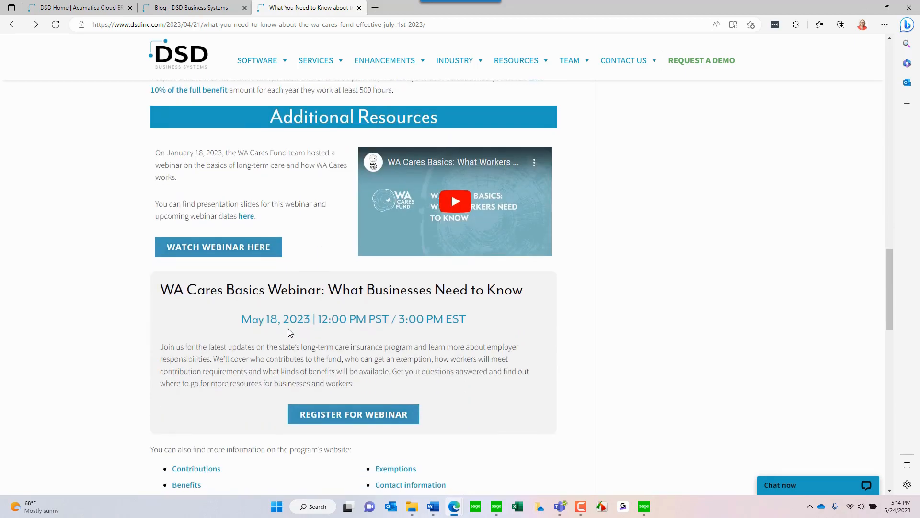
pyautogui.scroll(-1, 290, 333)
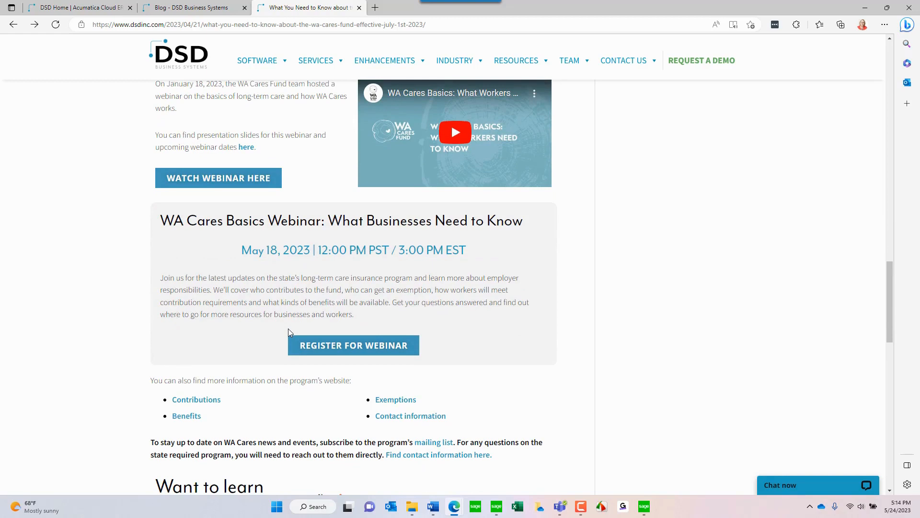
pyautogui.scroll(-1, 290, 332)
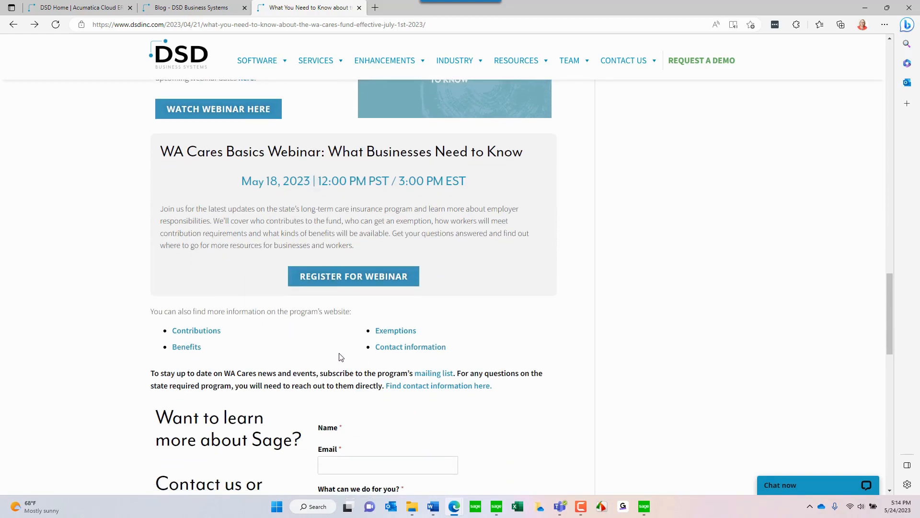
# Step: Open the linked WA Cares Exemptions page and review its application deadline, exemption pathways and approval rules
pyautogui.click(401, 332)
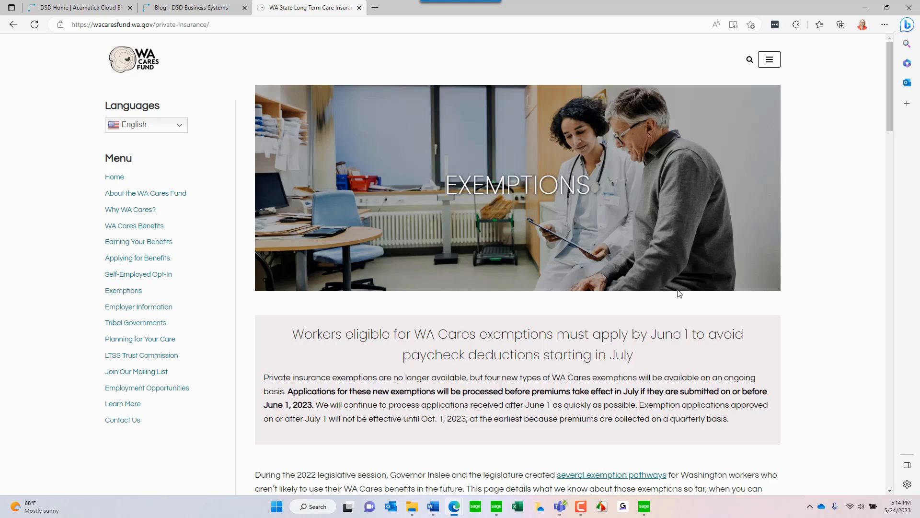
pyautogui.scroll(-1, 678, 290)
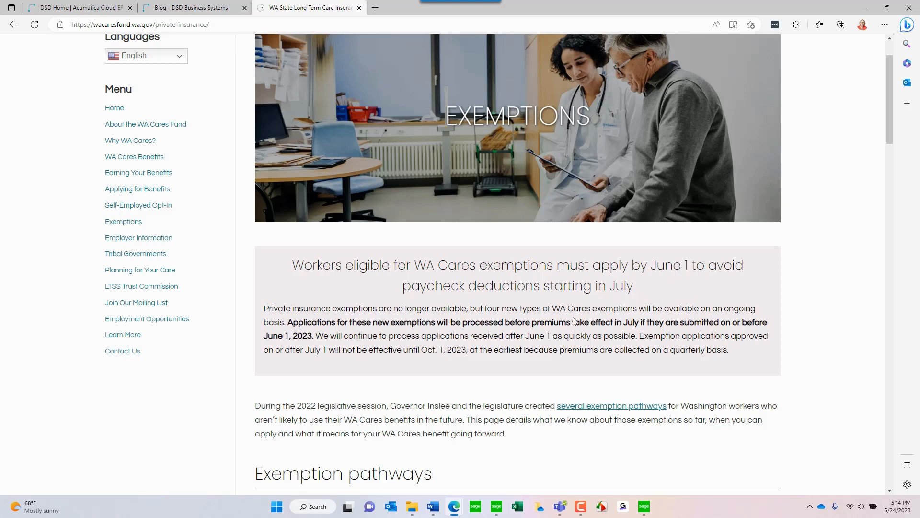
pyautogui.scroll(-3, 564, 319)
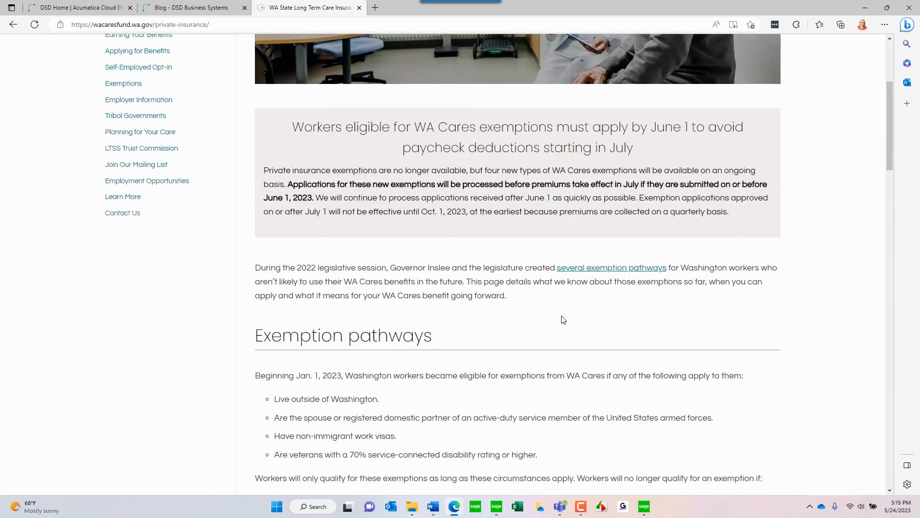
pyautogui.scroll(-2, 564, 320)
pyautogui.scroll(-3, 562, 319)
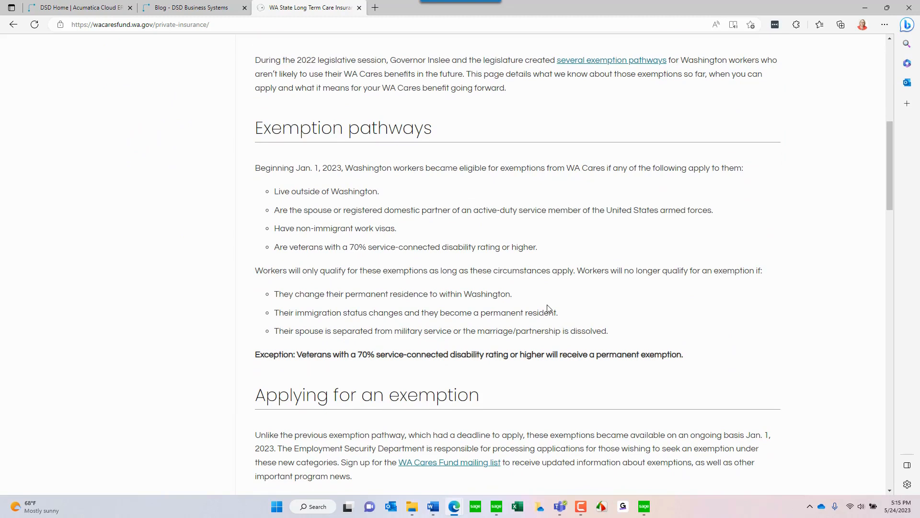
pyautogui.scroll(-1, 548, 307)
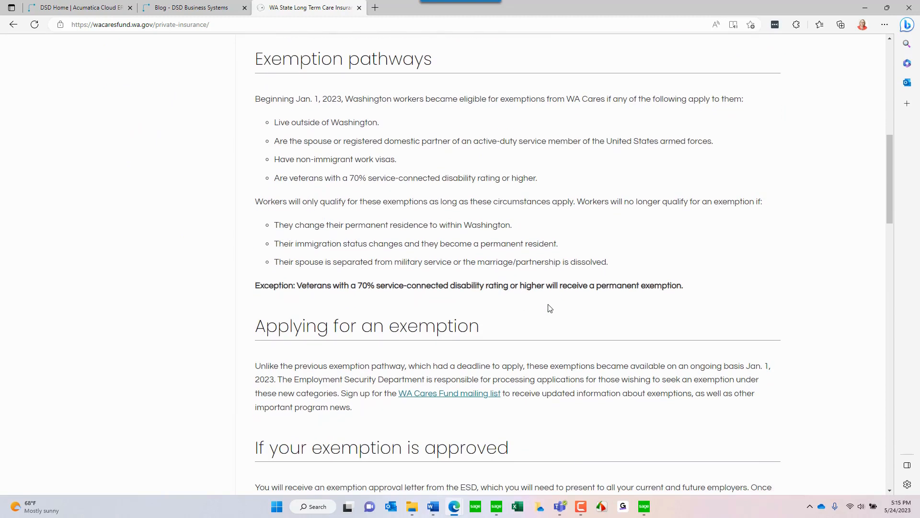
pyautogui.scroll(-2, 598, 312)
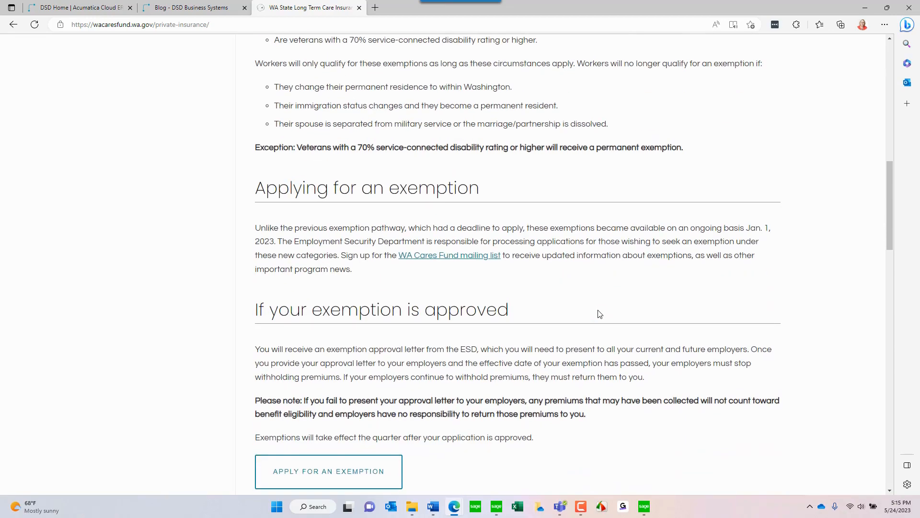
pyautogui.scroll(2, 599, 314)
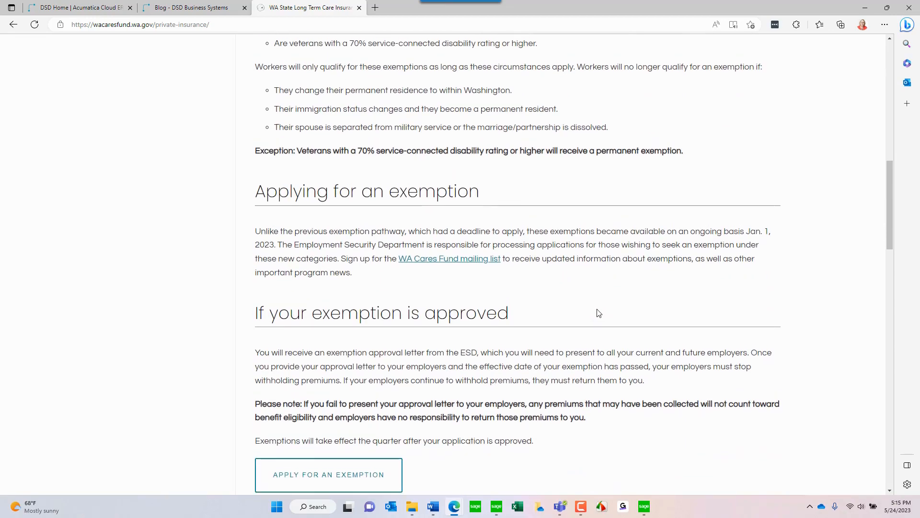
pyautogui.scroll(6, 599, 314)
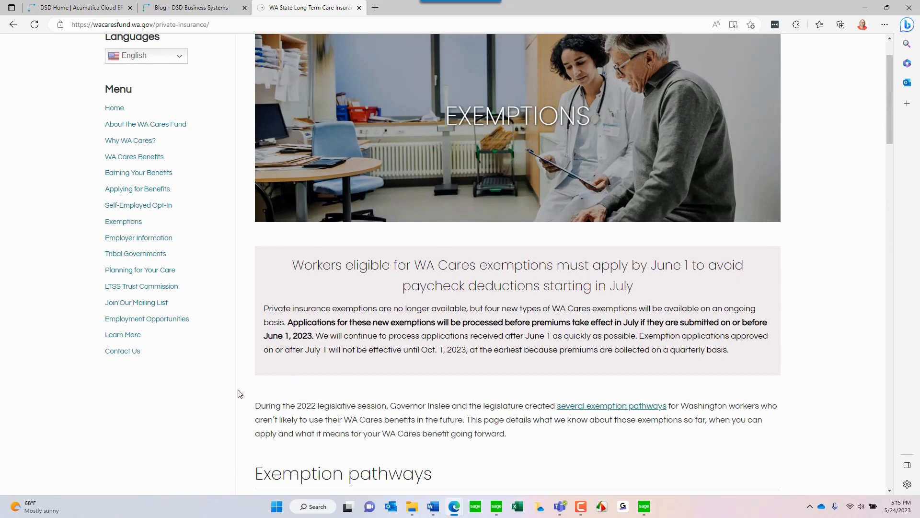
# Step: Open the WA Cares Employer Information page and review the sections on collecting and calculating premiums
pyautogui.click(122, 239)
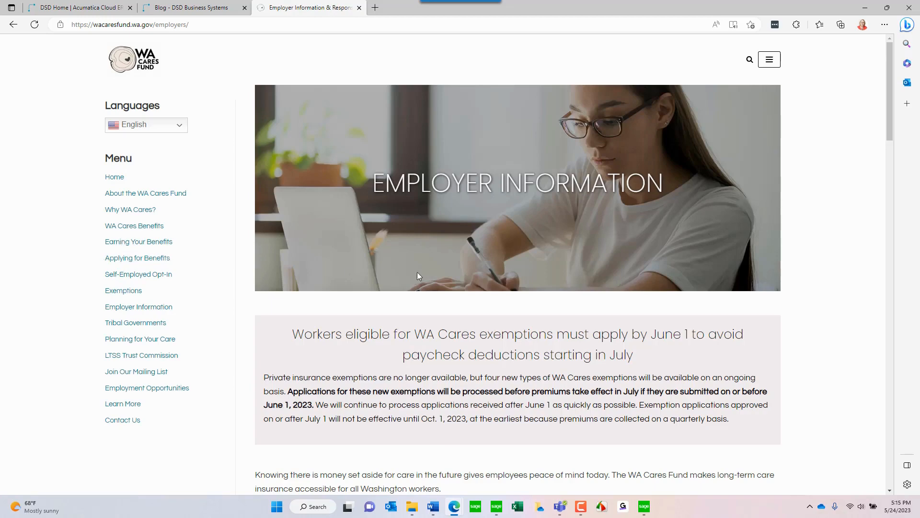
pyautogui.scroll(-3, 669, 261)
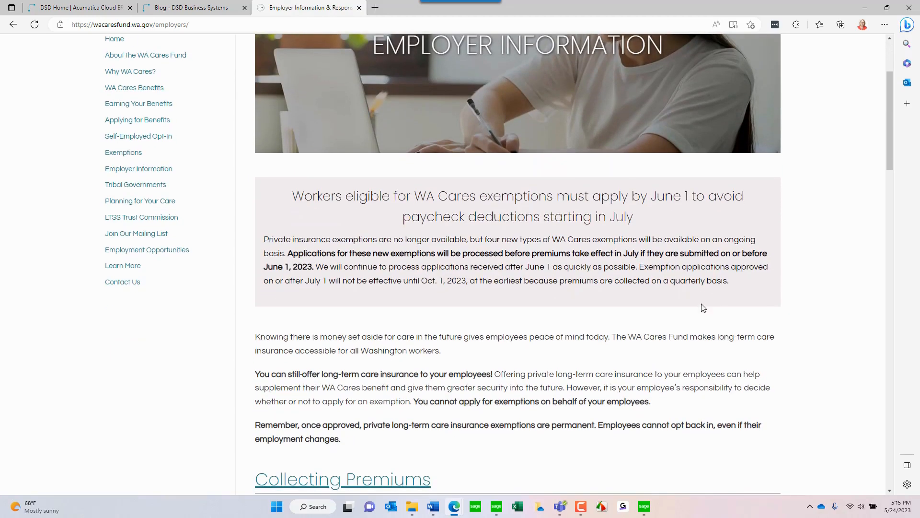
pyautogui.scroll(-1, 702, 306)
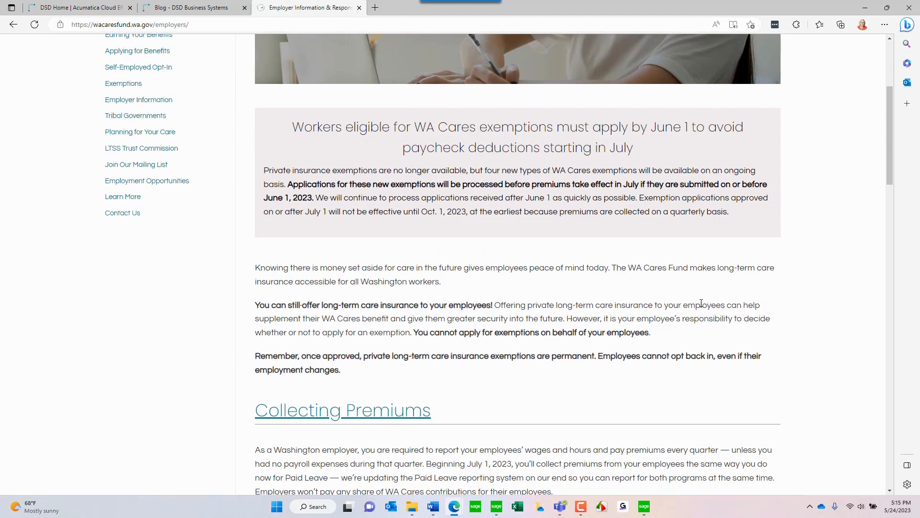
pyautogui.scroll(-1, 702, 303)
pyautogui.scroll(-1, 671, 292)
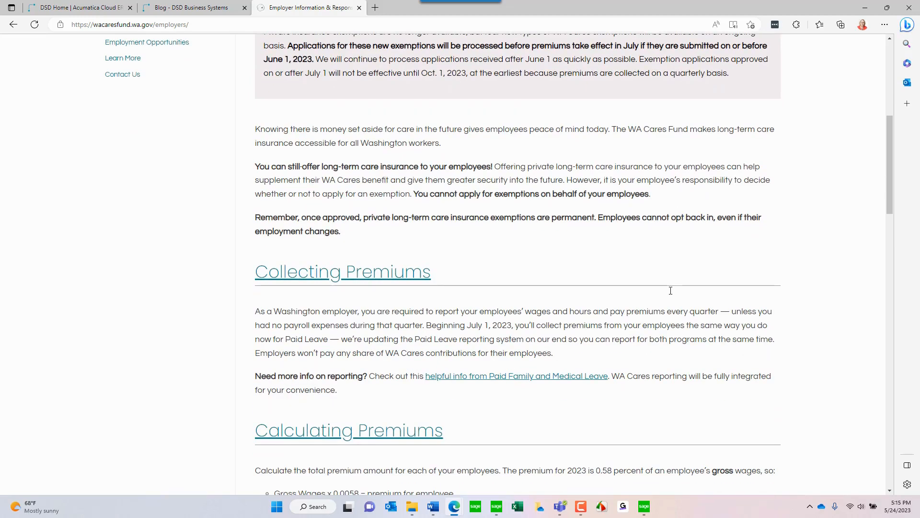
pyautogui.scroll(-1, 658, 304)
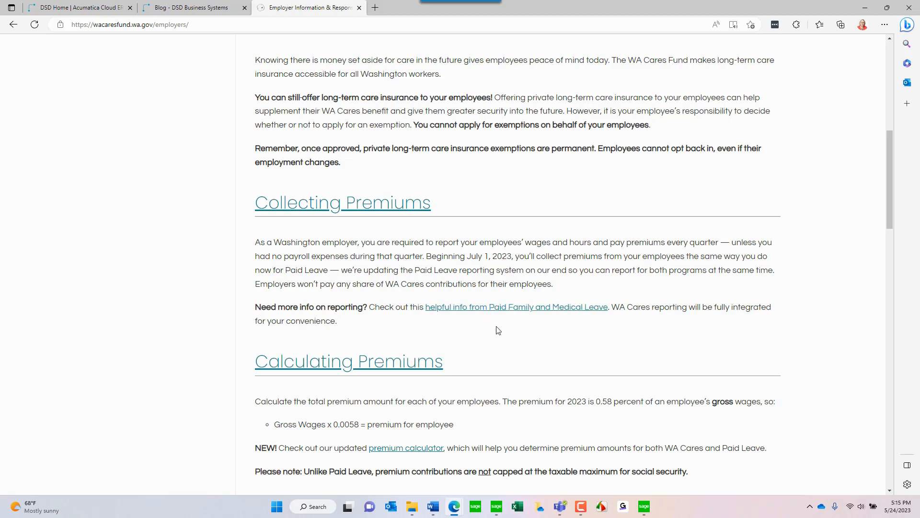
pyautogui.scroll(-1, 498, 330)
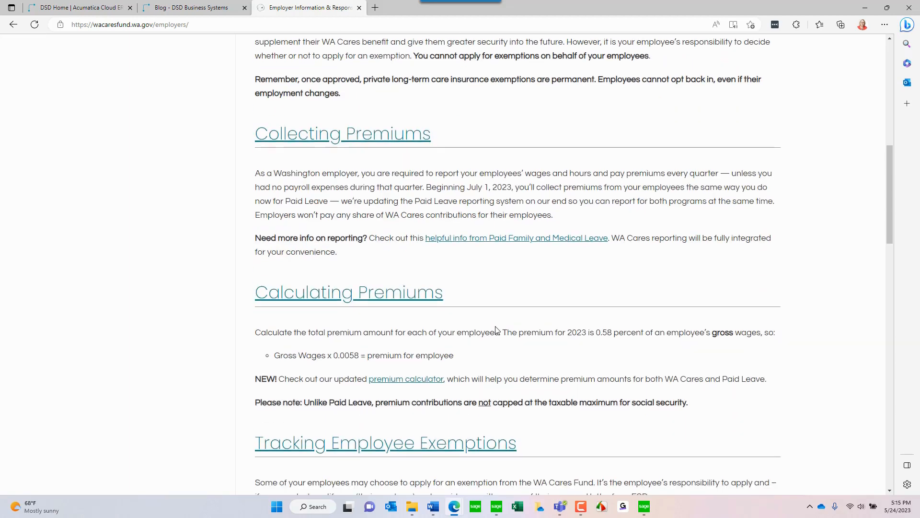
# Step: Review the employer duties in the Tracking Employee Exemptions section
pyautogui.scroll(-1, 496, 330)
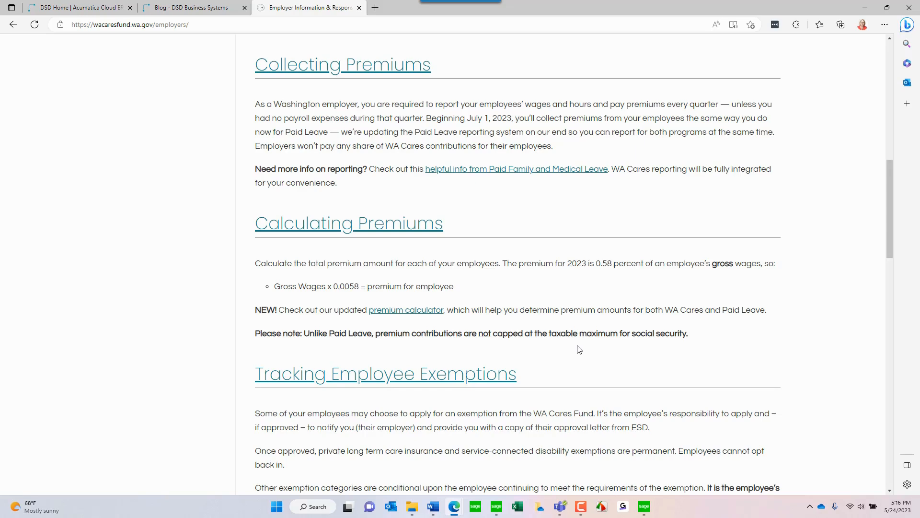
pyautogui.scroll(-1, 579, 350)
pyautogui.scroll(-1, 578, 348)
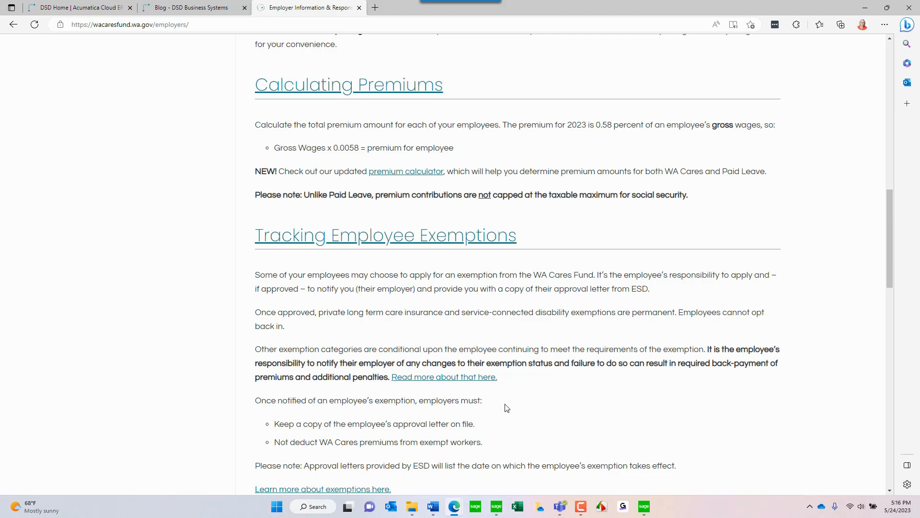
pyautogui.scroll(-1, 507, 408)
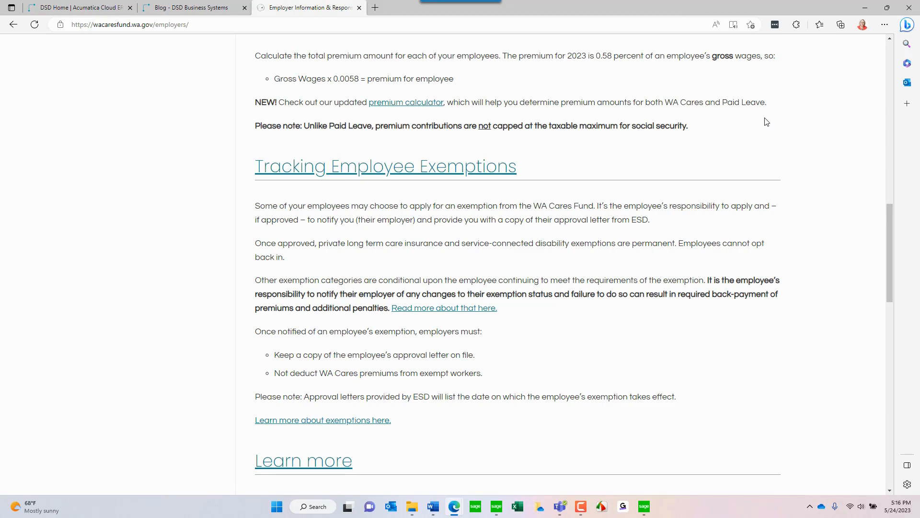
# Step: Switch from the browser to Sage 100
pyautogui.click(866, 11)
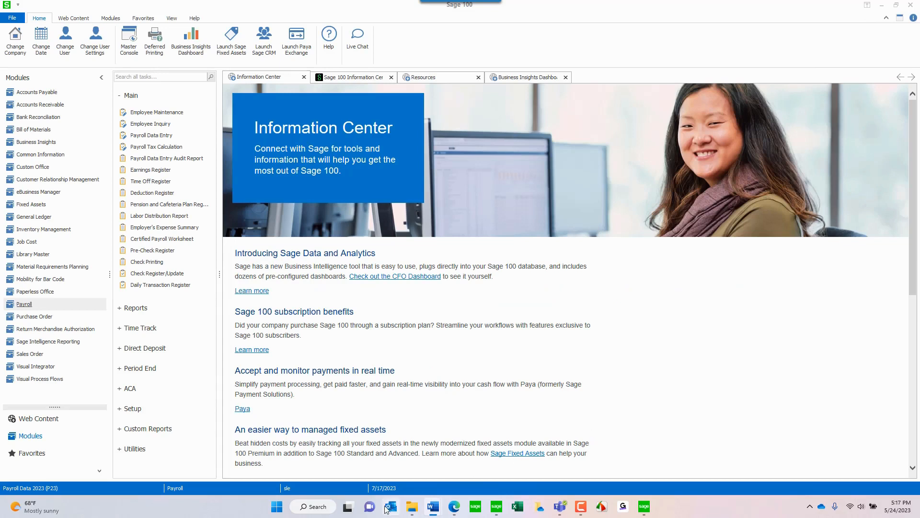
# Step: Bring up Tax Profile Maintenance and show the WA CARES FUND profile to review its selected Washington taxes
pyautogui.moveTo(452, 510)
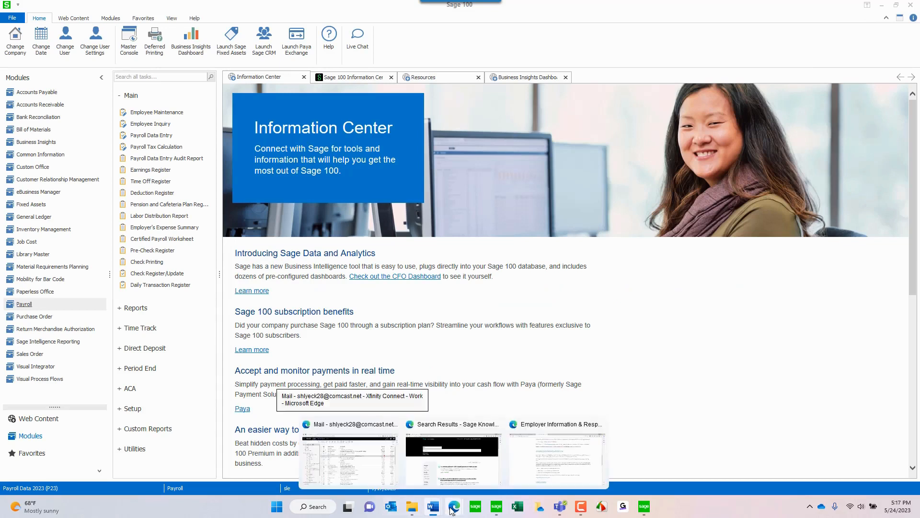
pyautogui.moveTo(499, 513)
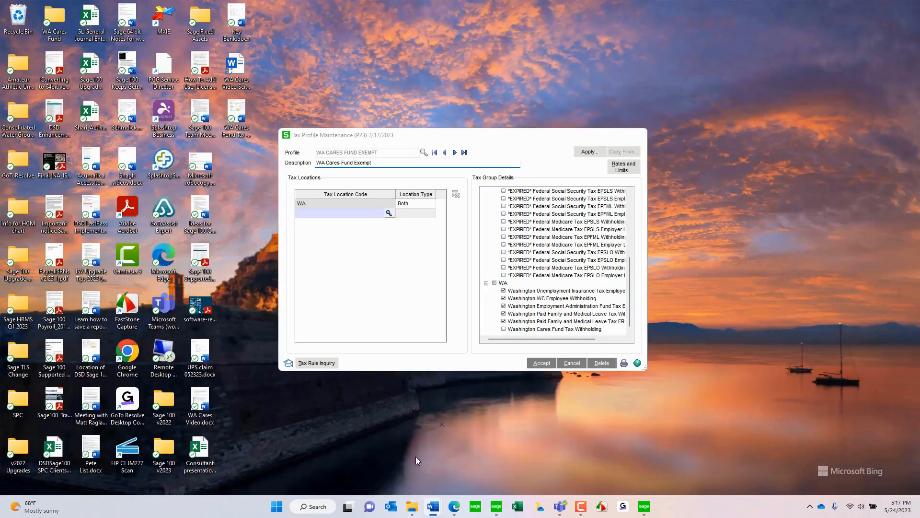
pyautogui.click(416, 460)
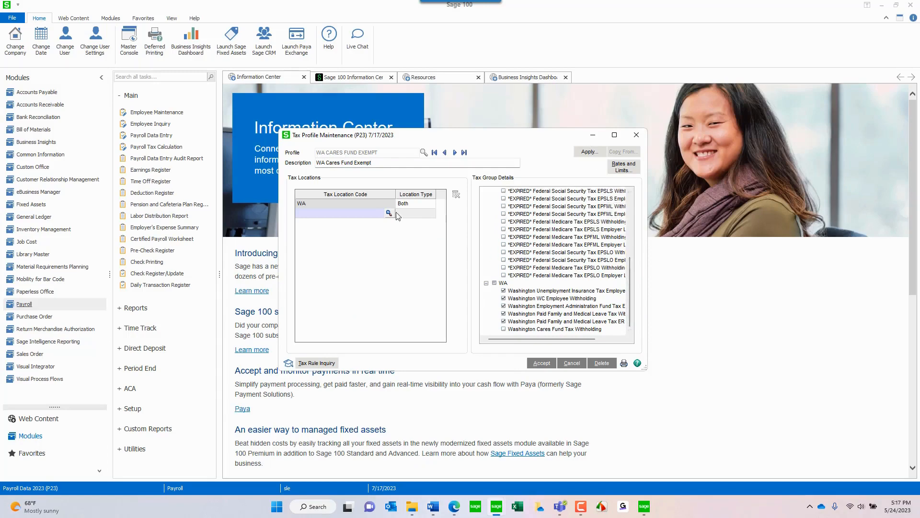
pyautogui.click(444, 154)
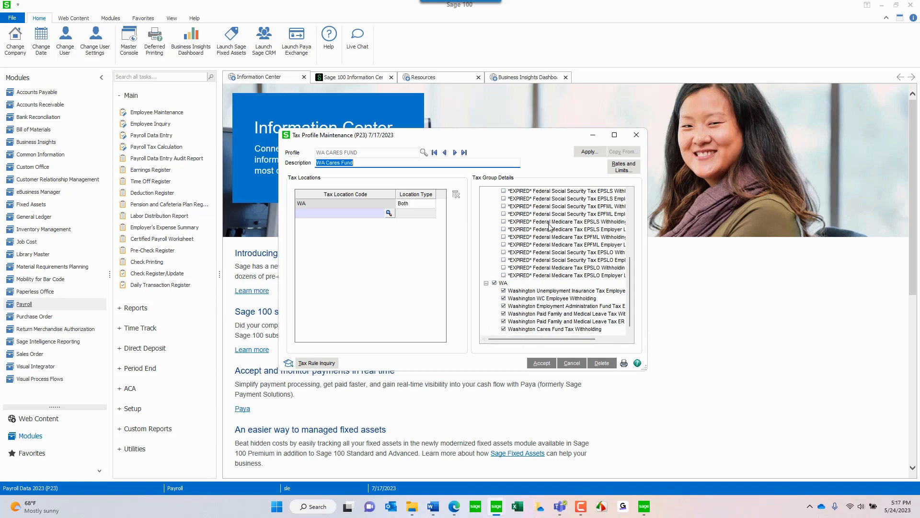
# Step: Review the profile's tax rates and limits, compare its selected taxes with the WA CARES FUND EXEMPT profile, and close Tax Profile Maintenance
pyautogui.click(625, 168)
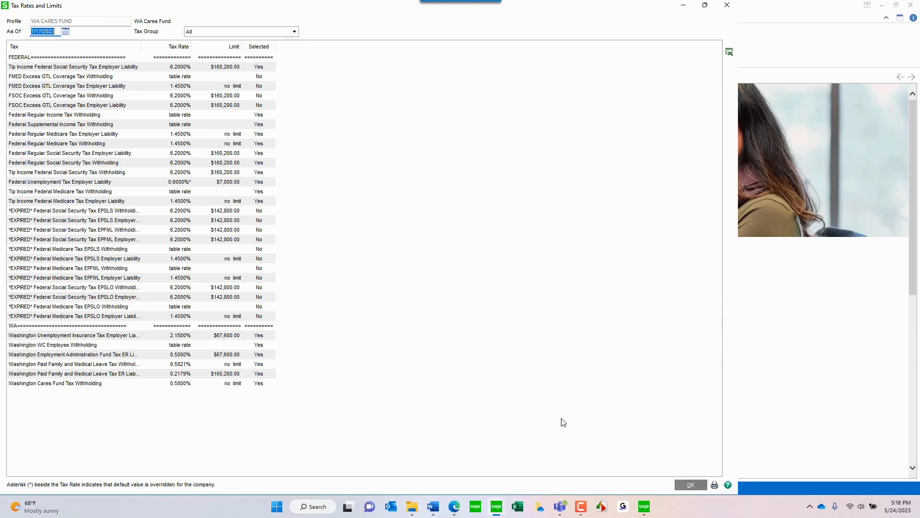
pyautogui.click(690, 484)
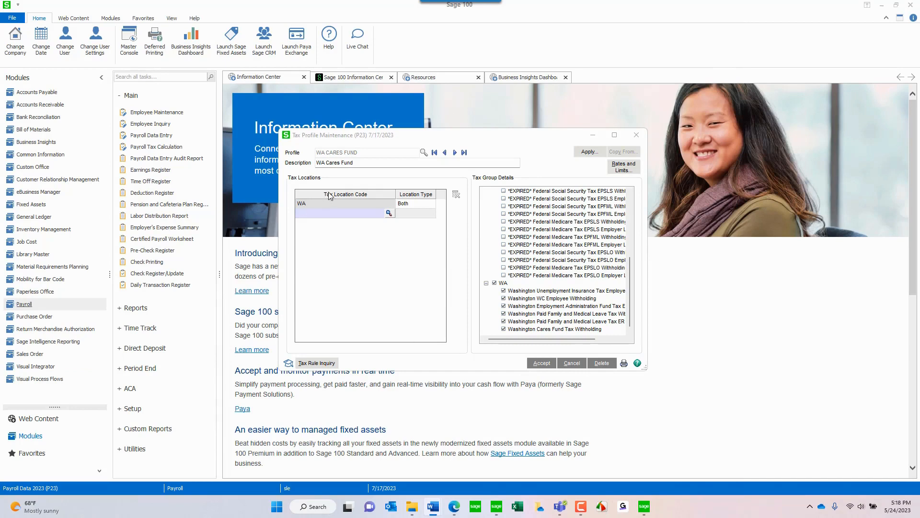
pyautogui.click(455, 152)
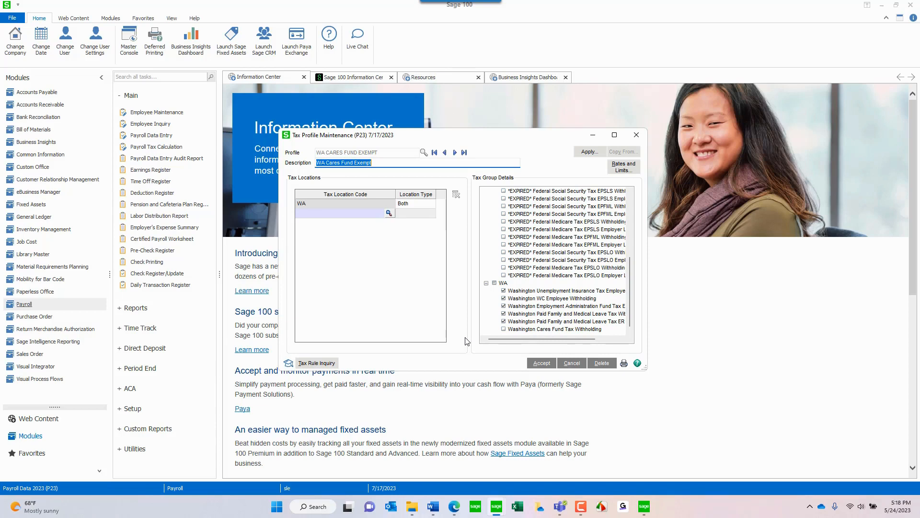
pyautogui.click(636, 136)
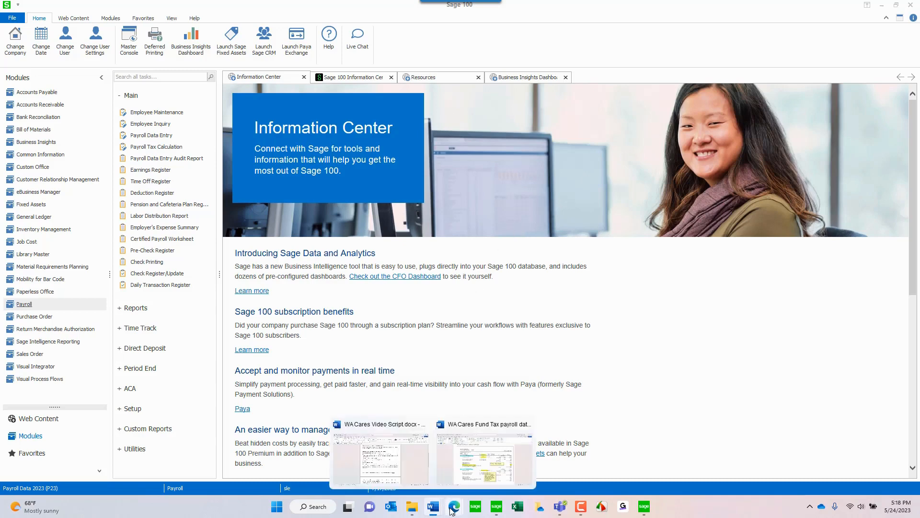
# Step: Review the additional G/L accounts and tax rates for tax group WA in Company Tax Group Setup, and close it
pyautogui.moveTo(504, 511)
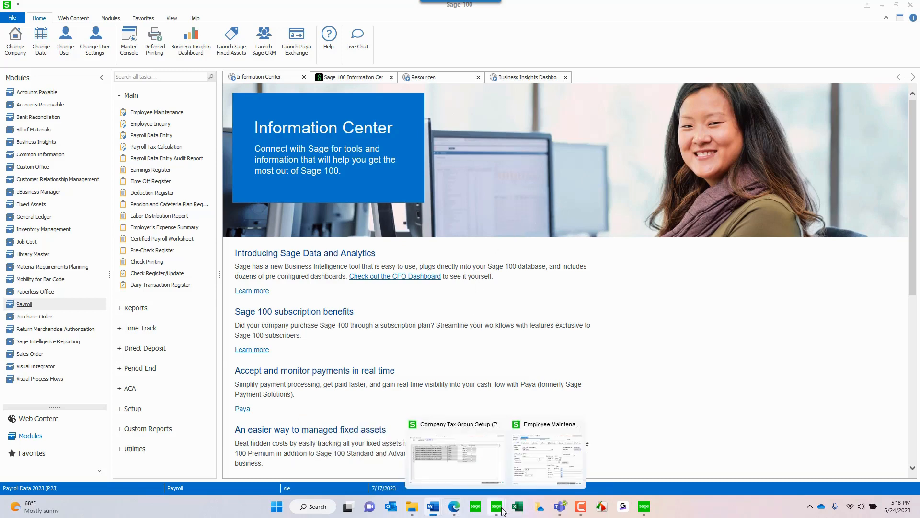
pyautogui.click(473, 466)
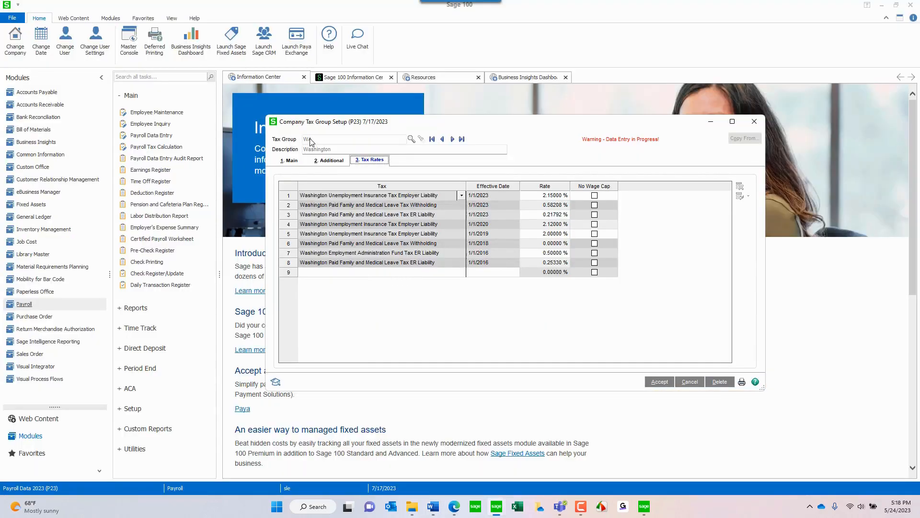
pyautogui.click(329, 161)
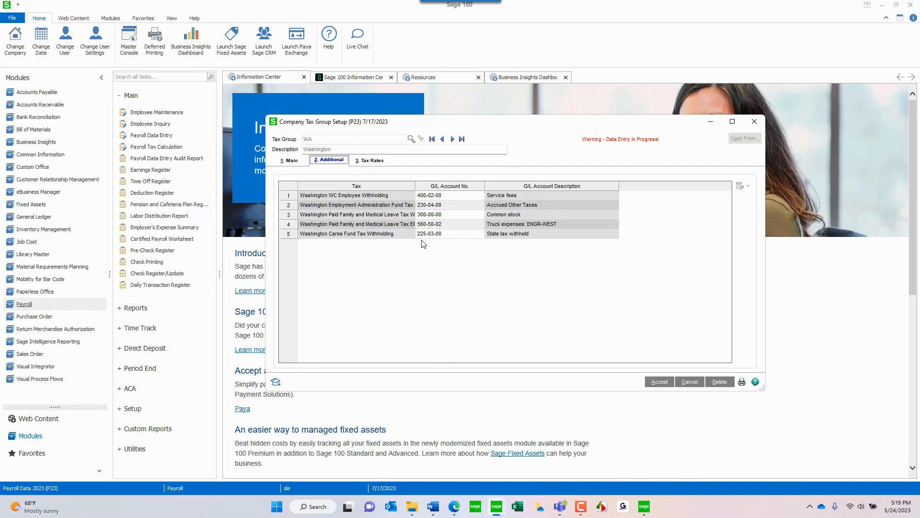
pyautogui.click(369, 161)
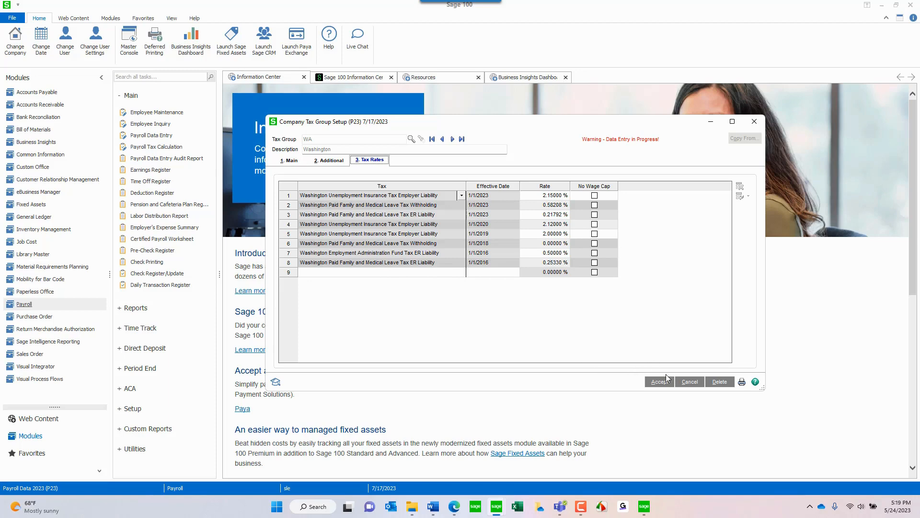
pyautogui.click(754, 122)
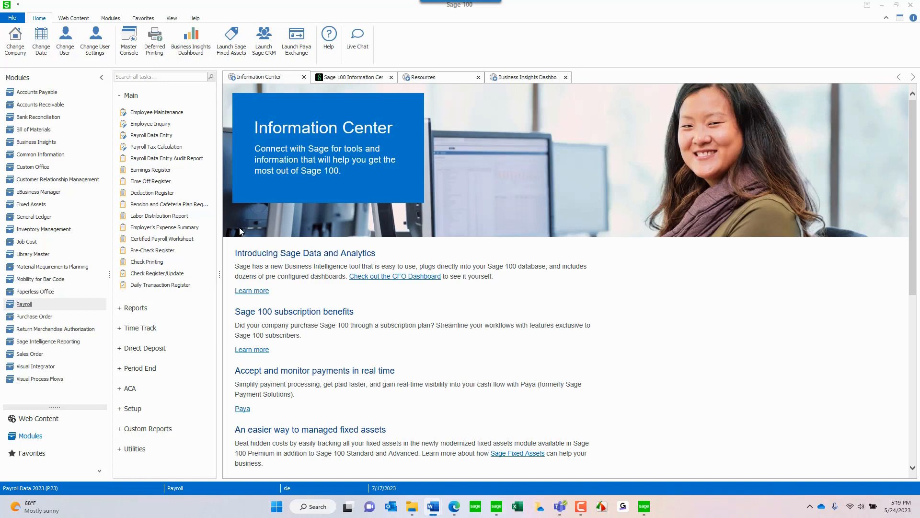
# Step: Review the default tax profiles of the WA Cares employee and the following exempt employee in Employee Maintenance, and close it
pyautogui.moveTo(492, 506)
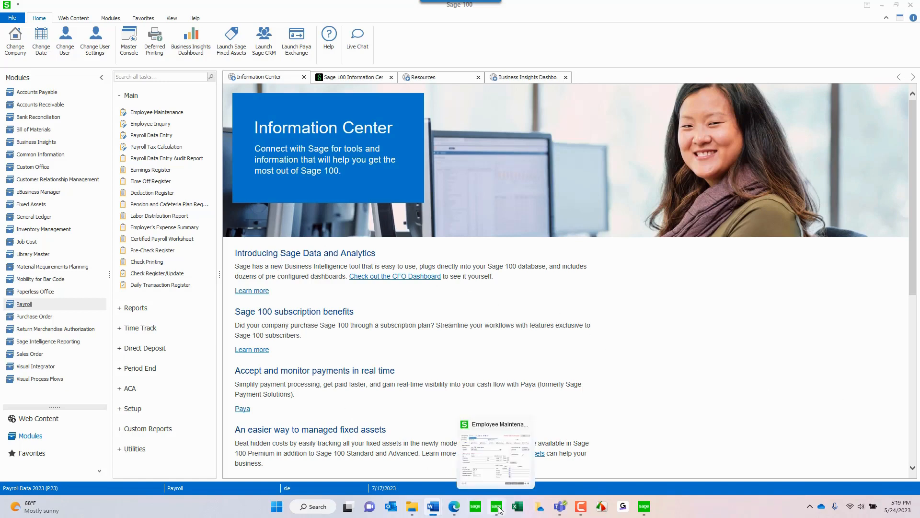
pyautogui.click(491, 478)
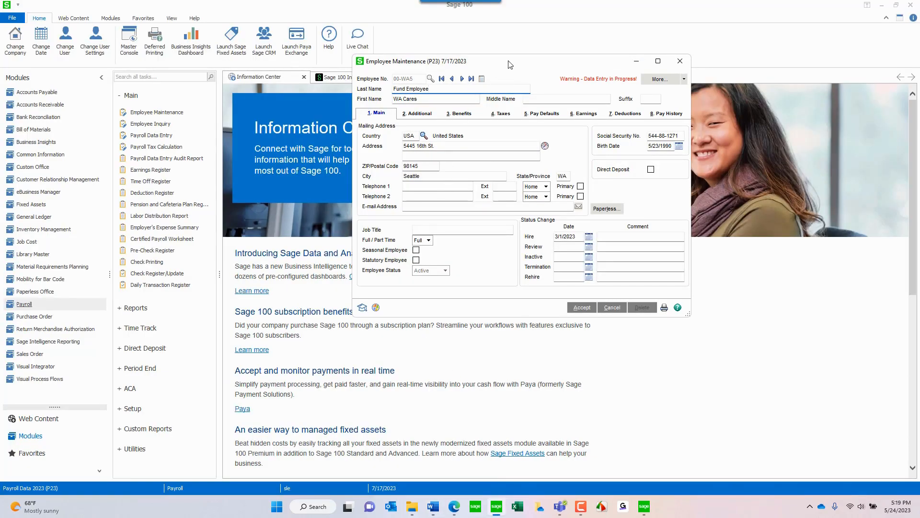
pyautogui.moveTo(511, 65); pyautogui.dragTo(438, 95)
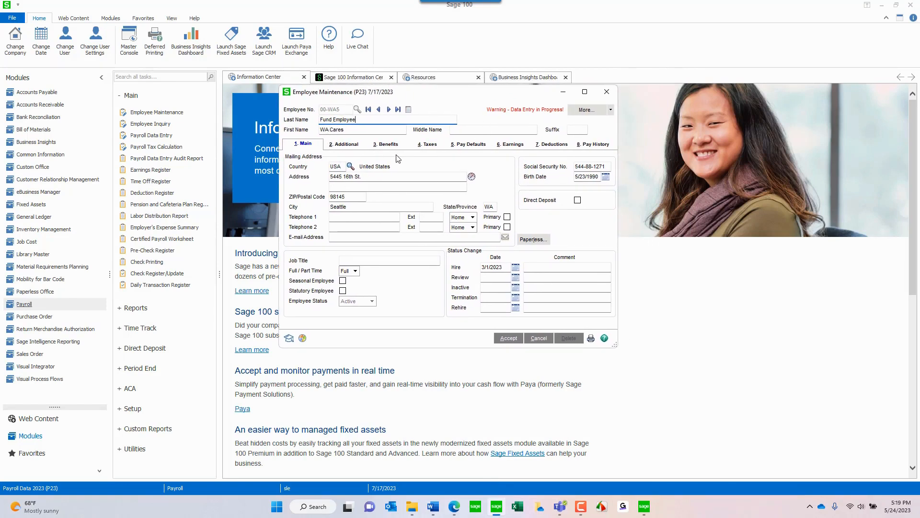
pyautogui.click(430, 144)
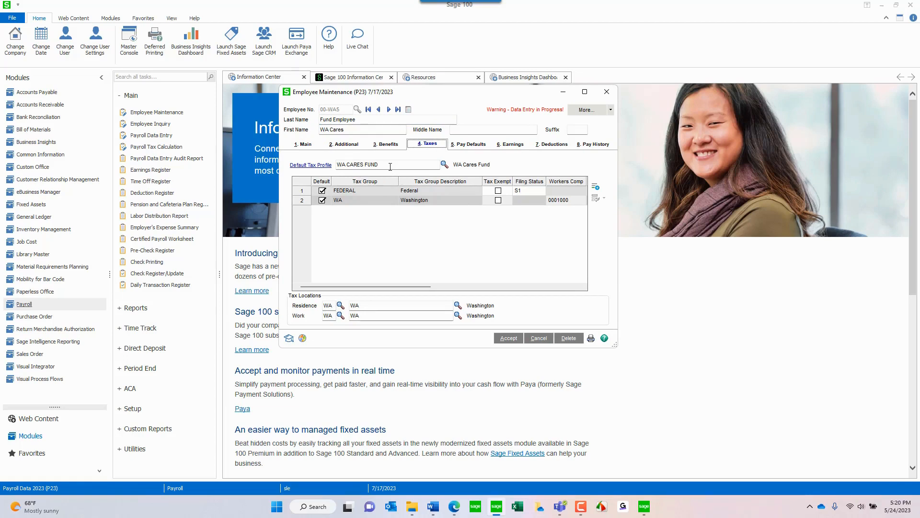
pyautogui.click(388, 110)
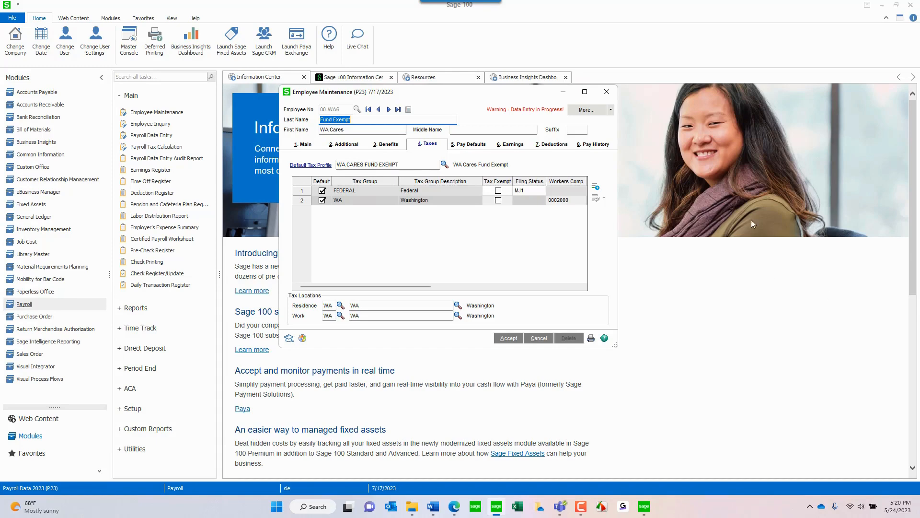
pyautogui.click(607, 92)
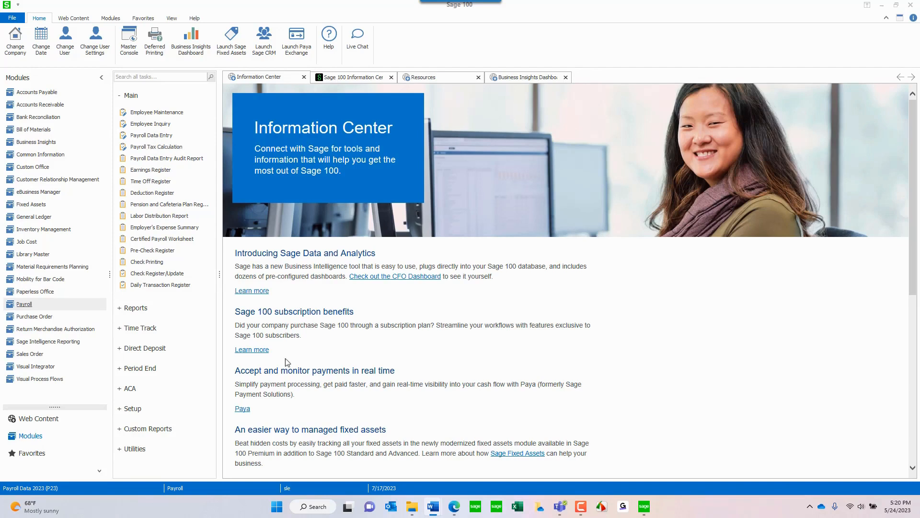
# Step: Open Payroll Data Entry with the existing biweekly pay cycle and load the first listed employee's entry
pyautogui.click(162, 137)
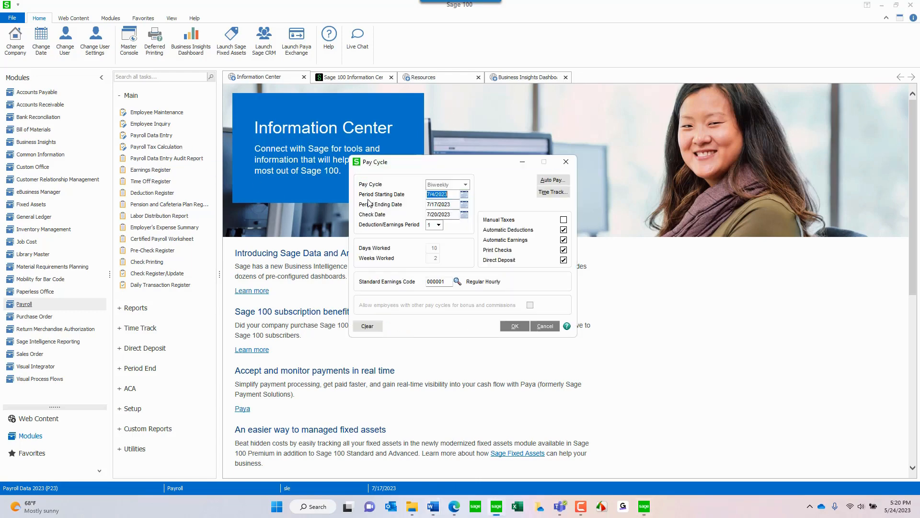
pyautogui.click(515, 325)
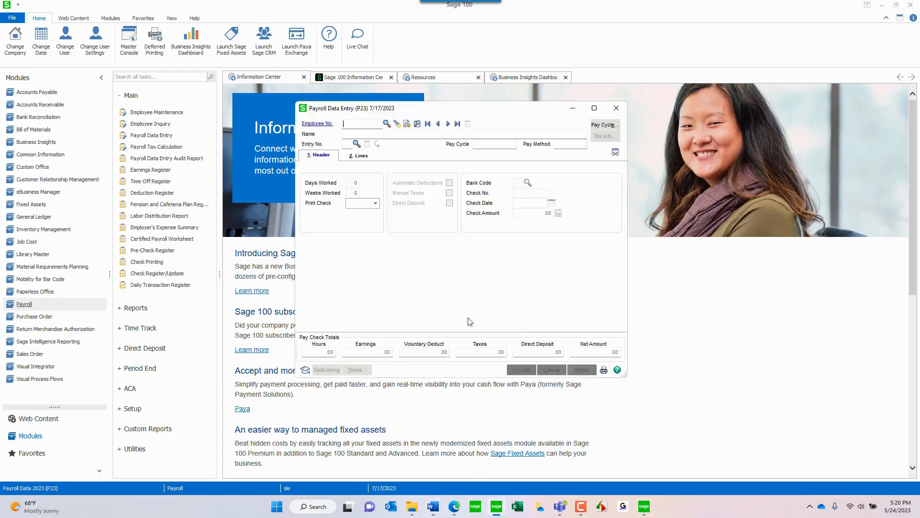
pyautogui.click(397, 124)
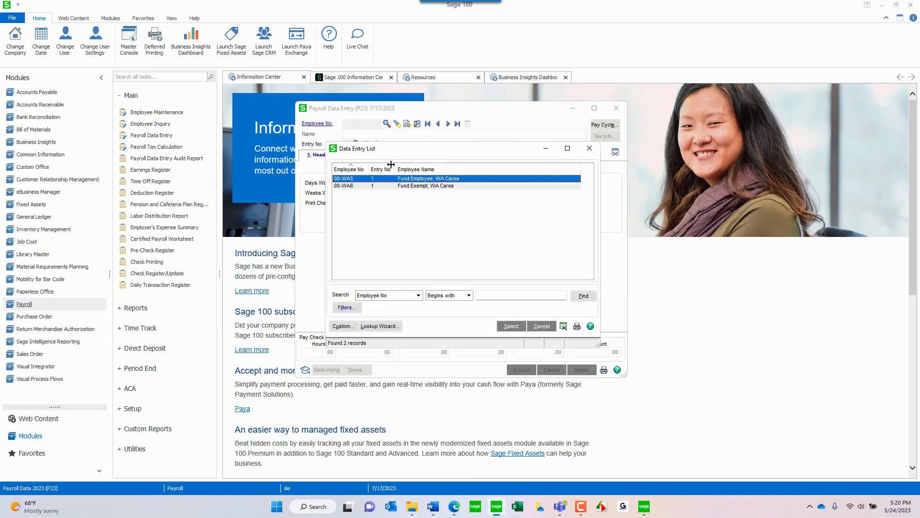
pyautogui.doubleClick(350, 180)
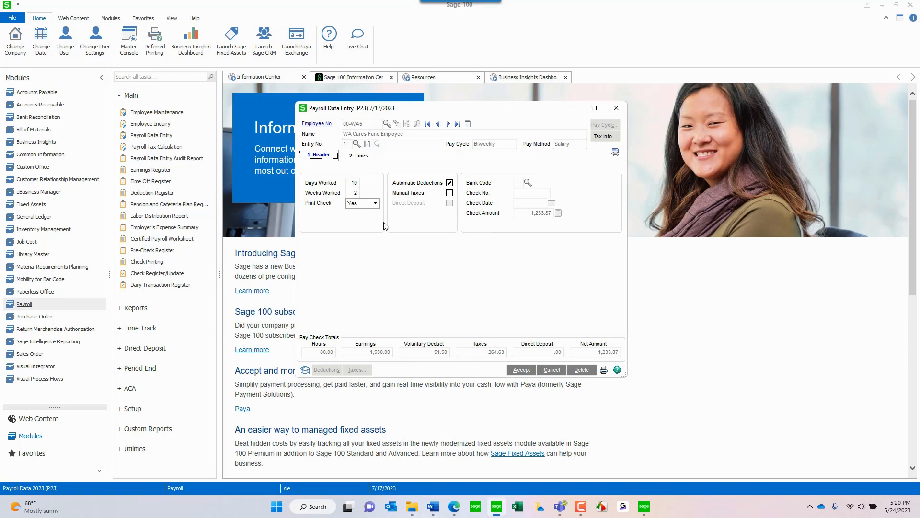
# Step: Review the tax profile codes on the pay lines of this employee and the following exempt employee
pyautogui.click(361, 160)
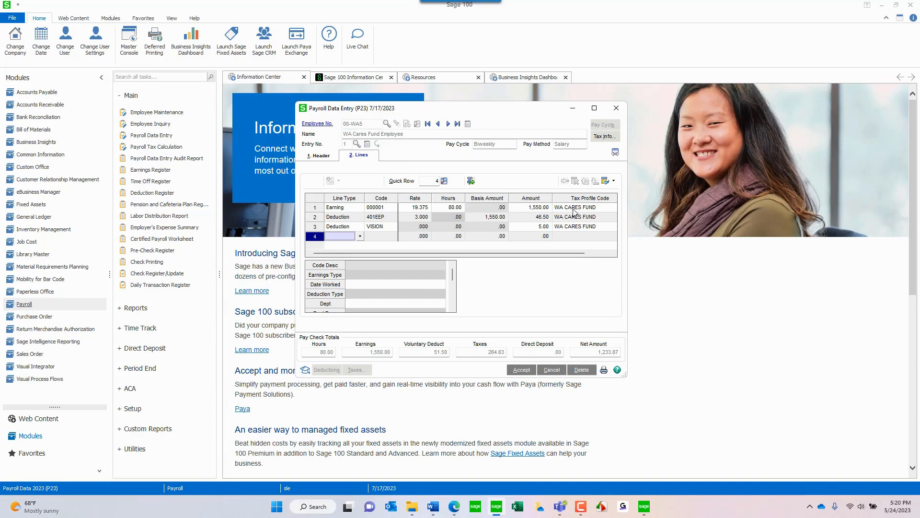
pyautogui.click(447, 124)
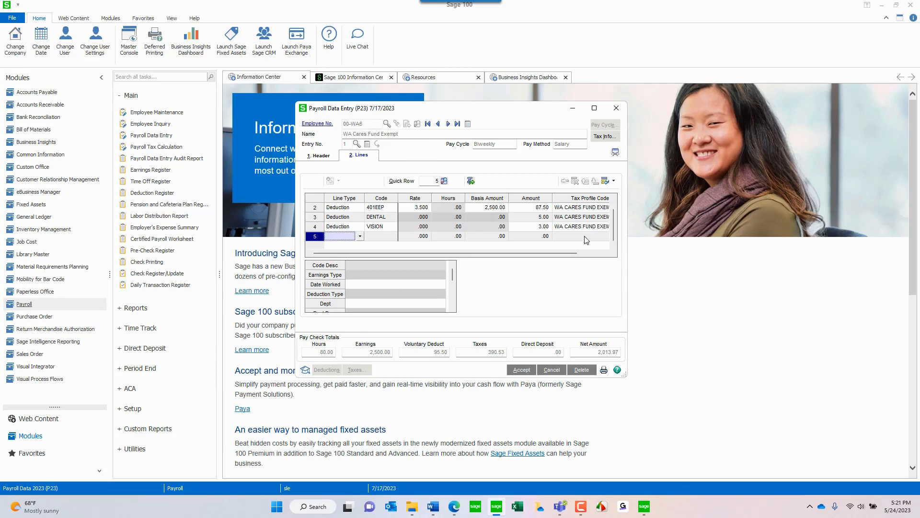
pyautogui.click(587, 253)
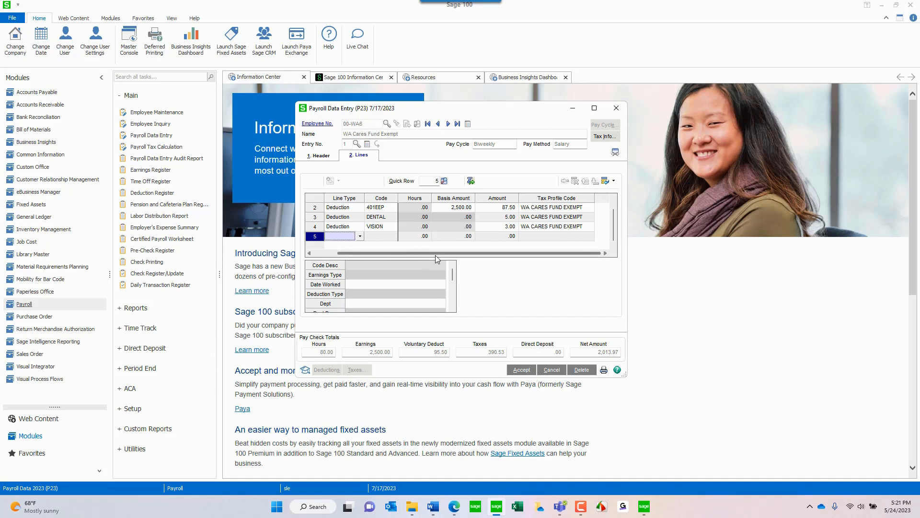
# Step: Run Payroll Tax Calculation and preview the Payroll Data Entry Audit Report using the STANDARD report setting
pyautogui.hotkey('alt', 'Tab')
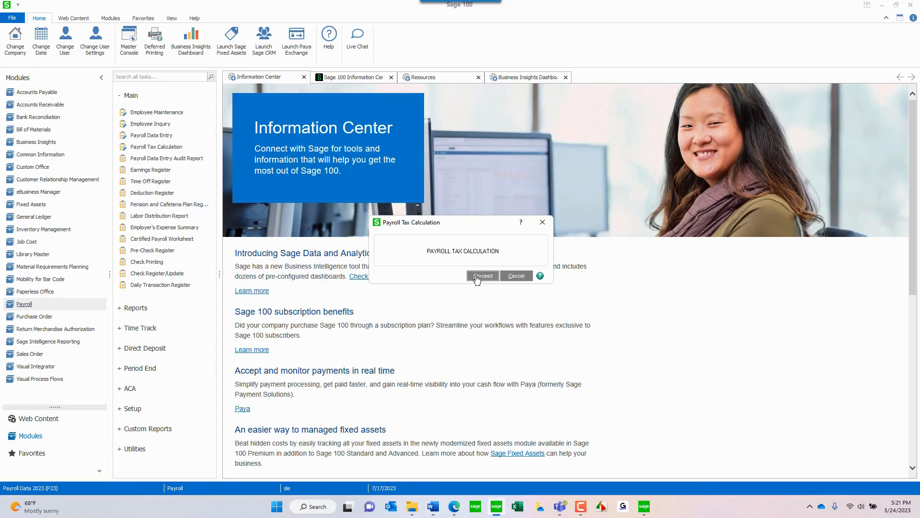
pyautogui.click(480, 277)
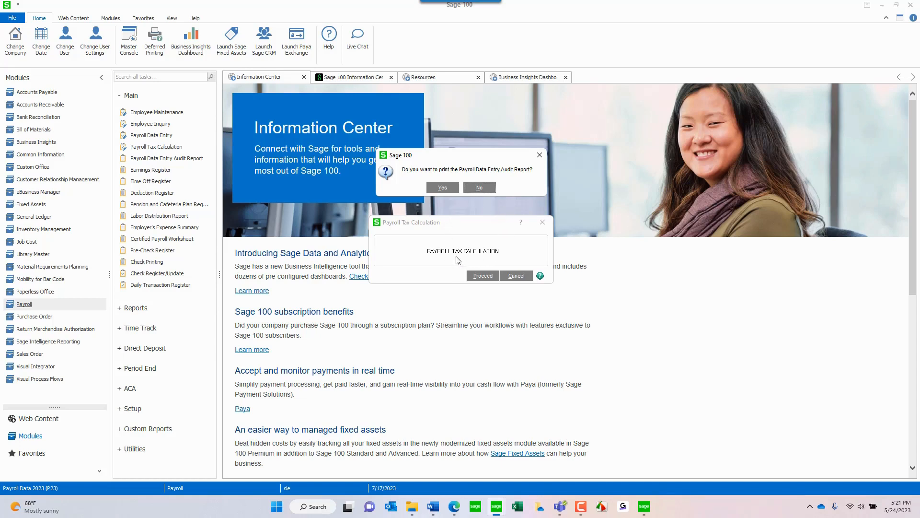
pyautogui.click(442, 188)
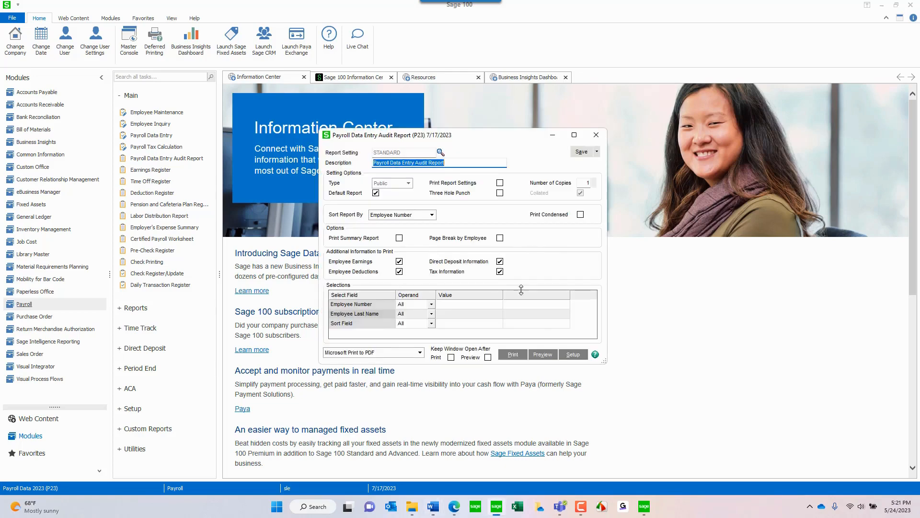
pyautogui.click(542, 354)
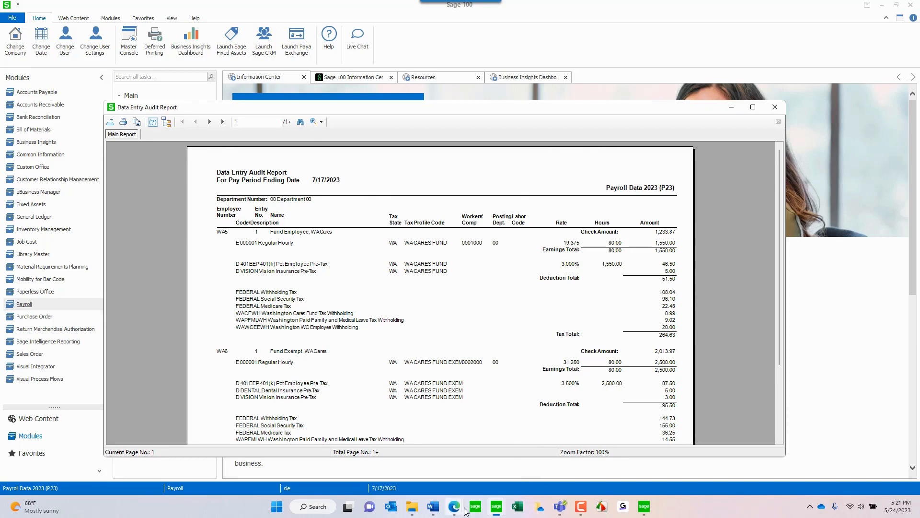
# Step: Switch to Word to review the annotated WA Cares Fund Tax audit report document, and close it and the Sage 100 report preview
pyautogui.moveTo(435, 511)
pyautogui.click(484, 458)
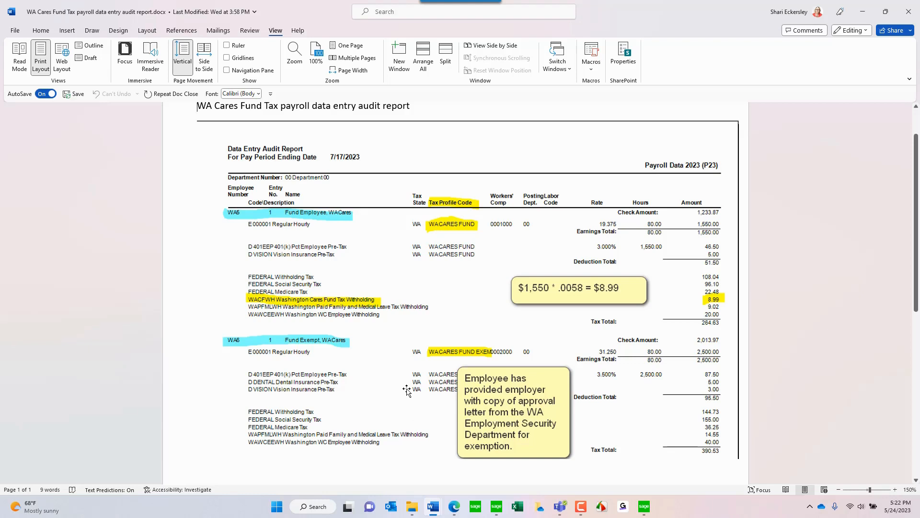
pyautogui.click(909, 15)
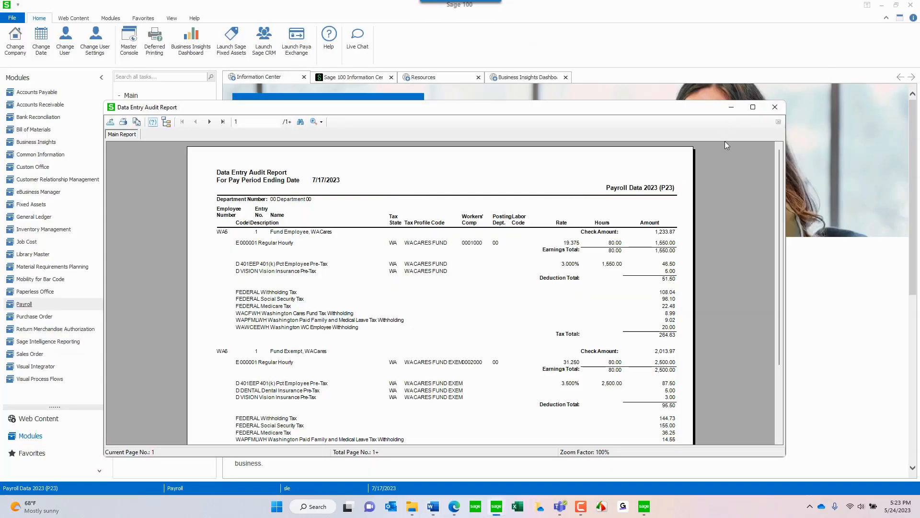
pyautogui.click(775, 107)
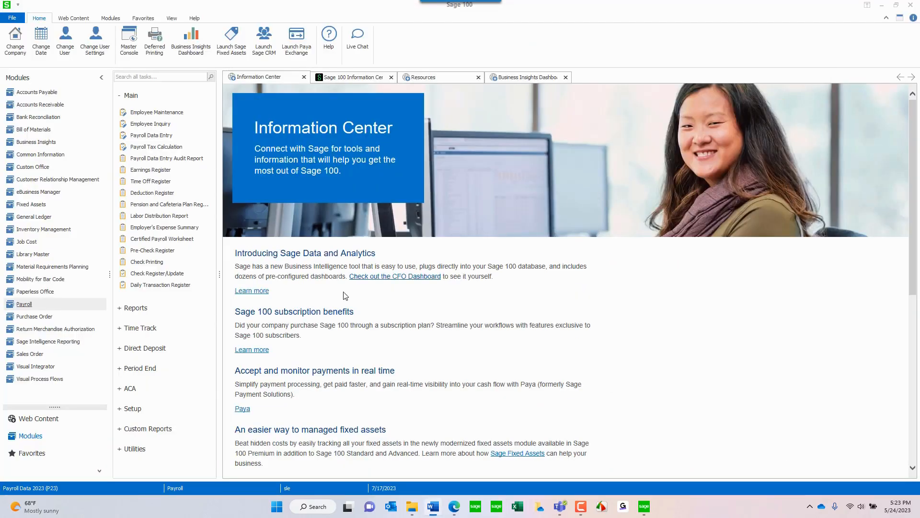
# Step: Preview the Employer's Expense Summary to examine the employer taxes for the pay period
pyautogui.click(180, 227)
pyautogui.hotkey('alt', 'Tab')
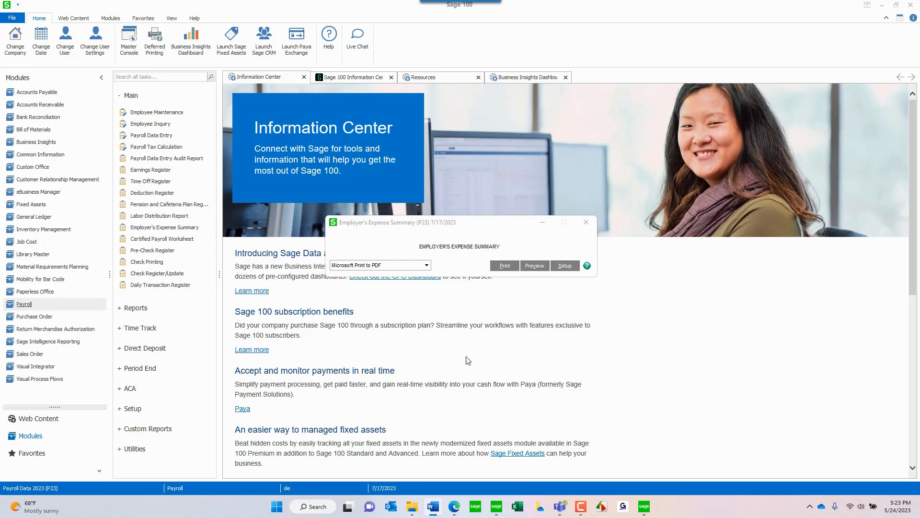
pyautogui.click(534, 268)
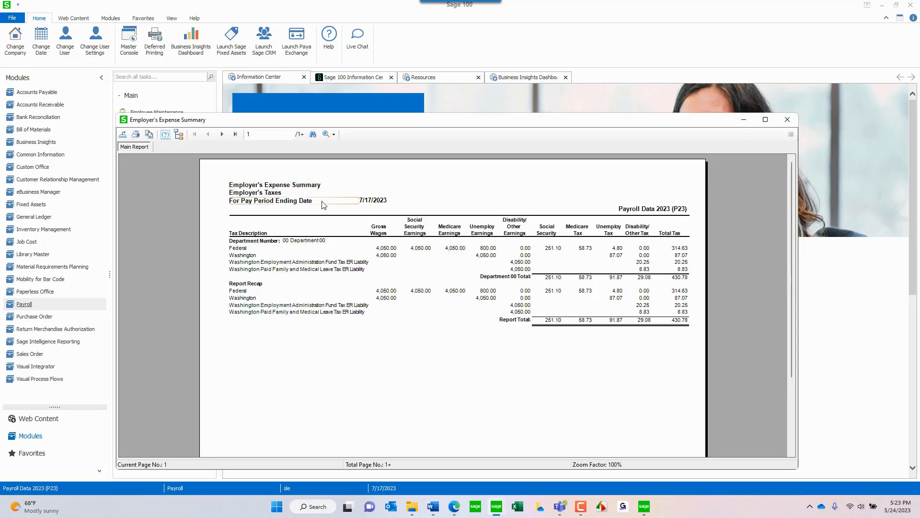
# Step: Examine the Deposit Liability page at the end of the Employer's Expense Summary and close the report preview
pyautogui.click(235, 135)
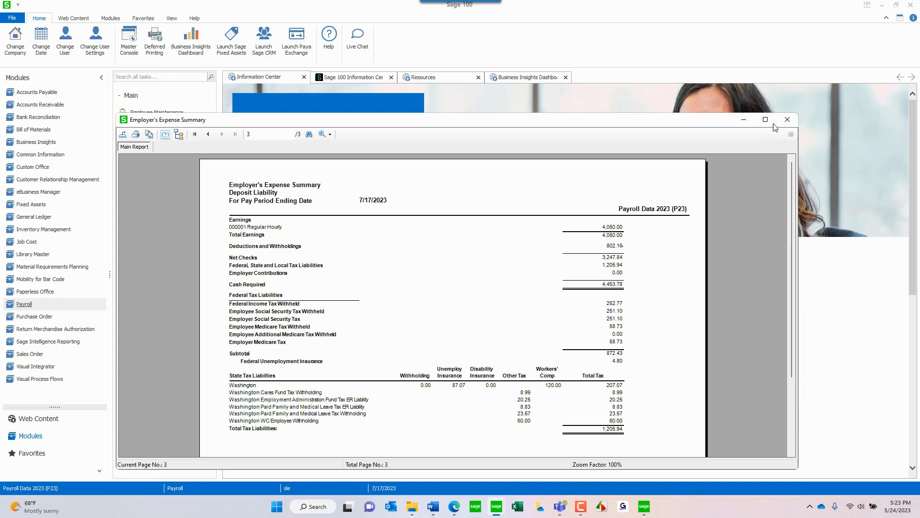
pyautogui.click(787, 120)
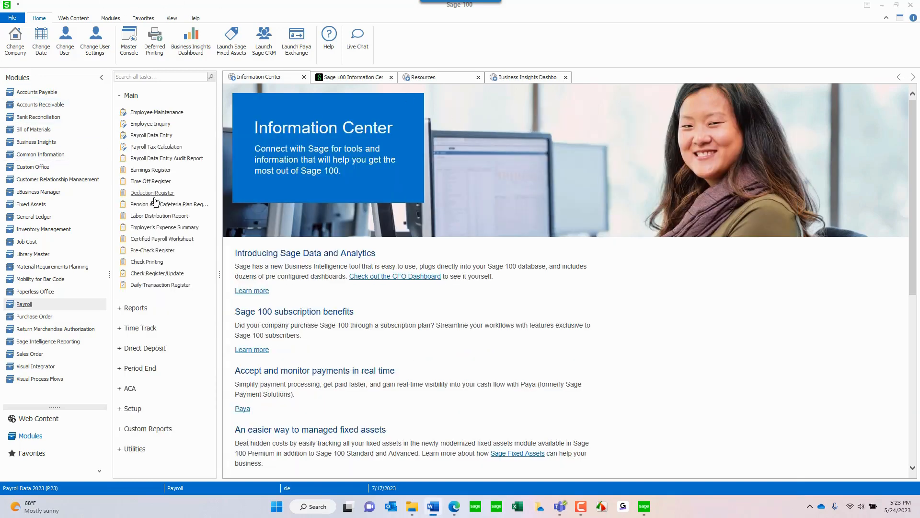
# Step: Preview the payroll checks with the STANDARD form, examine the WA Cares Fund deduction and the exempt employee's check, and close the preview
pyautogui.click(149, 261)
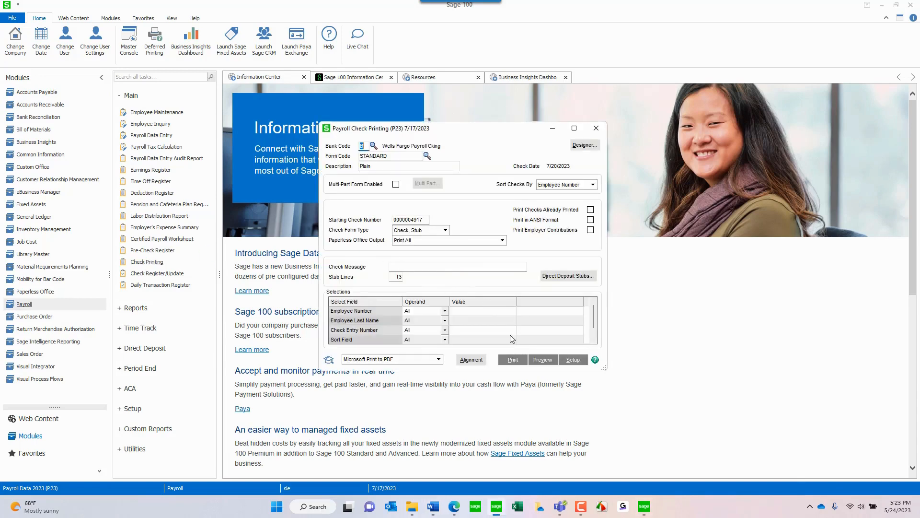
pyautogui.click(541, 360)
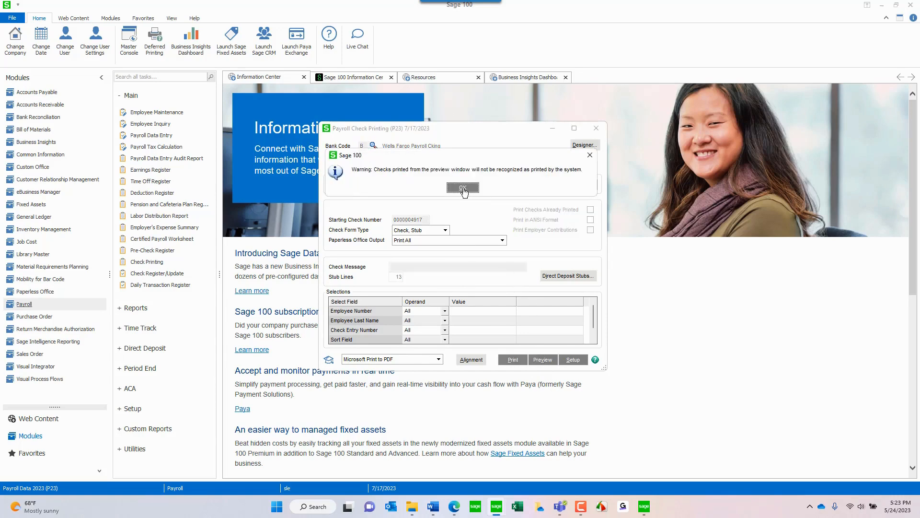
pyautogui.click(463, 188)
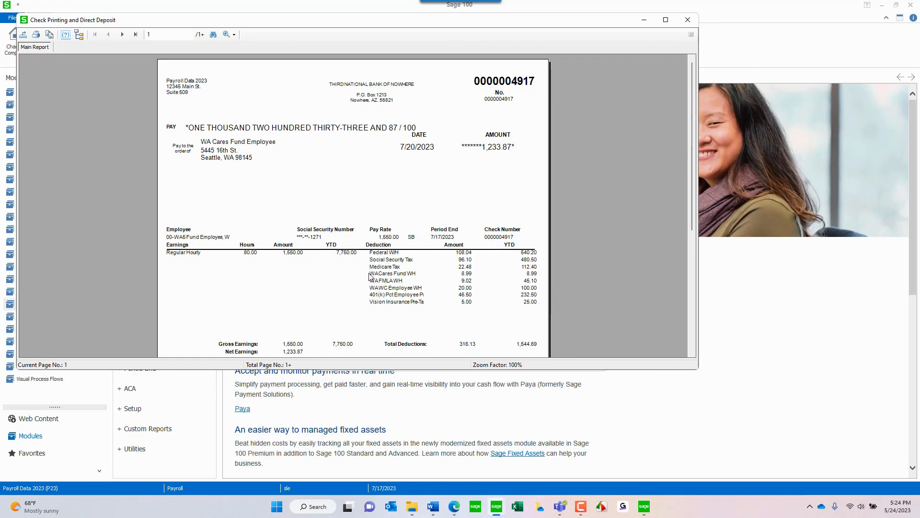
pyautogui.click(408, 275)
pyautogui.click(463, 276)
pyautogui.click(122, 34)
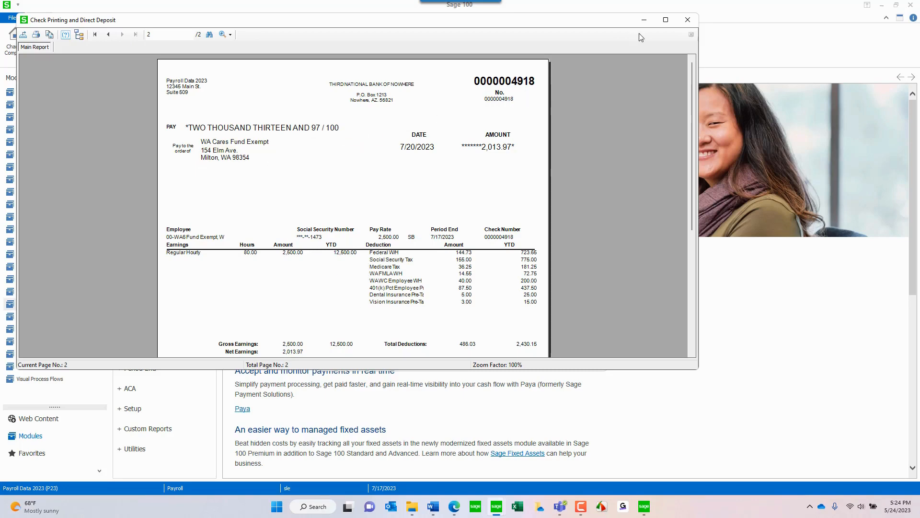
pyautogui.click(688, 19)
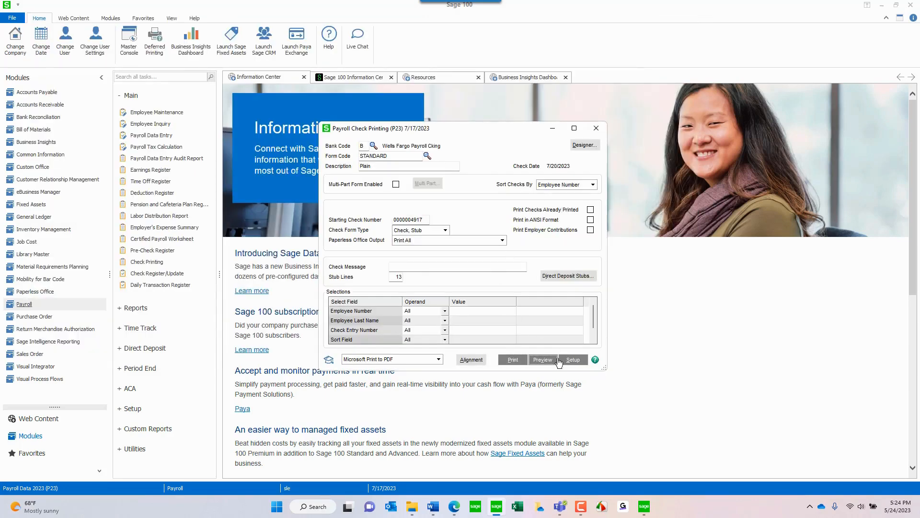
# Step: Print the payroll checks, dismissing the PDF save, and confirm the last check number printed
pyautogui.click(513, 360)
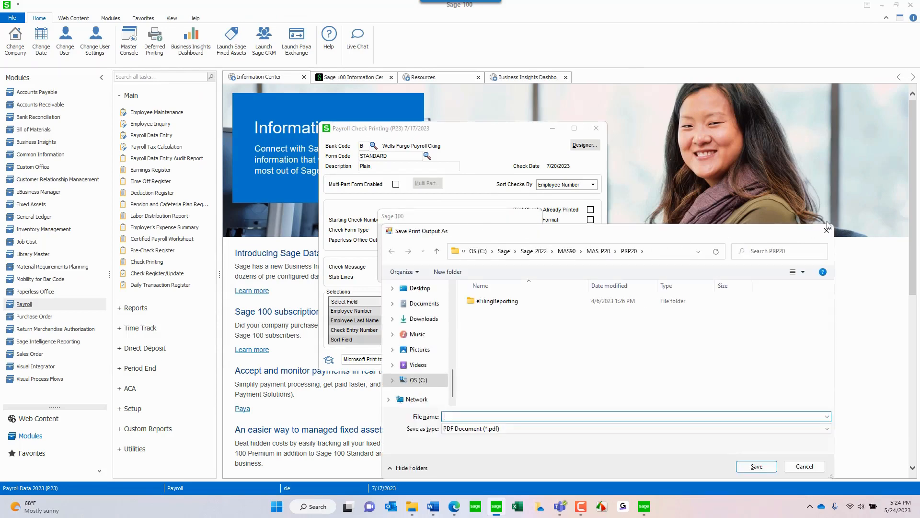
pyautogui.click(827, 230)
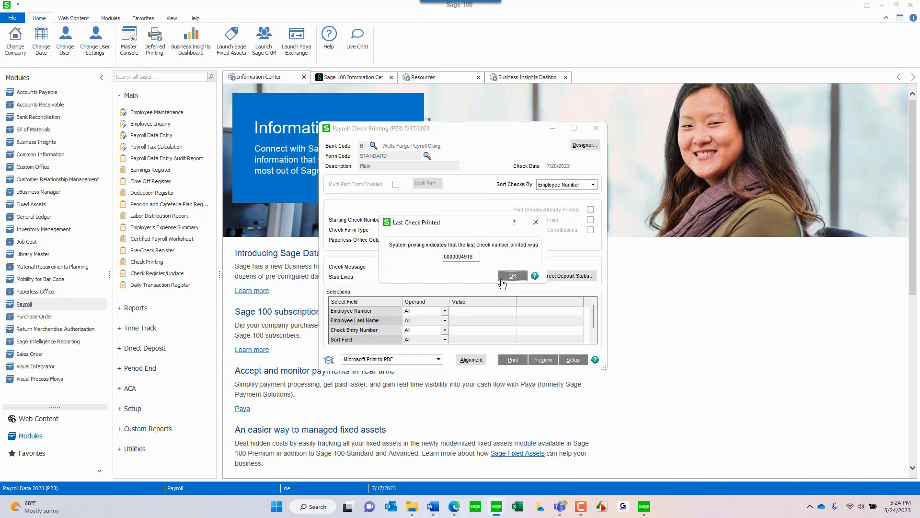
pyautogui.click(502, 279)
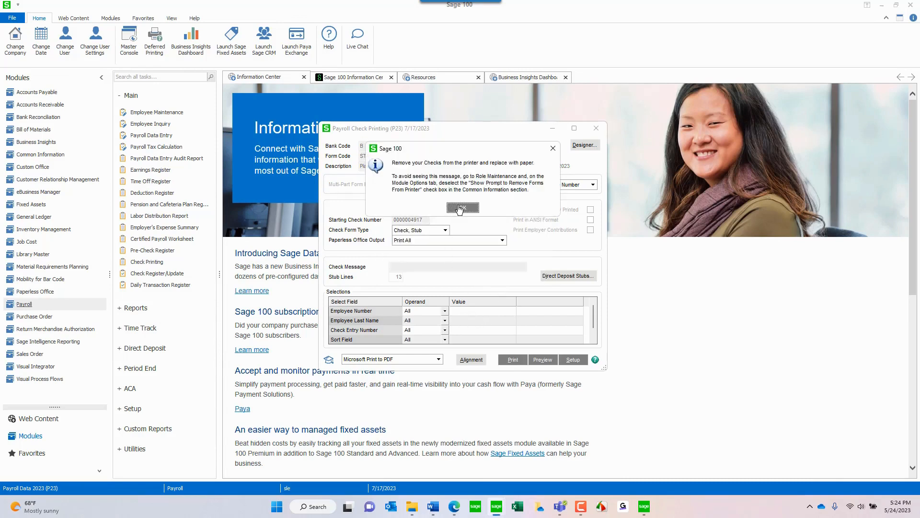
pyautogui.click(460, 209)
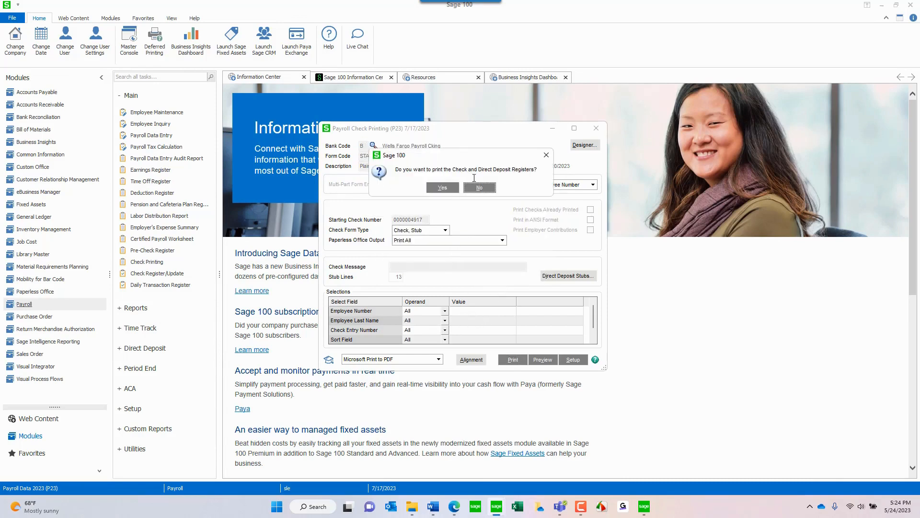
# Step: Print the Check Register with the payroll posting date set to 7/20/2023
pyautogui.click(442, 187)
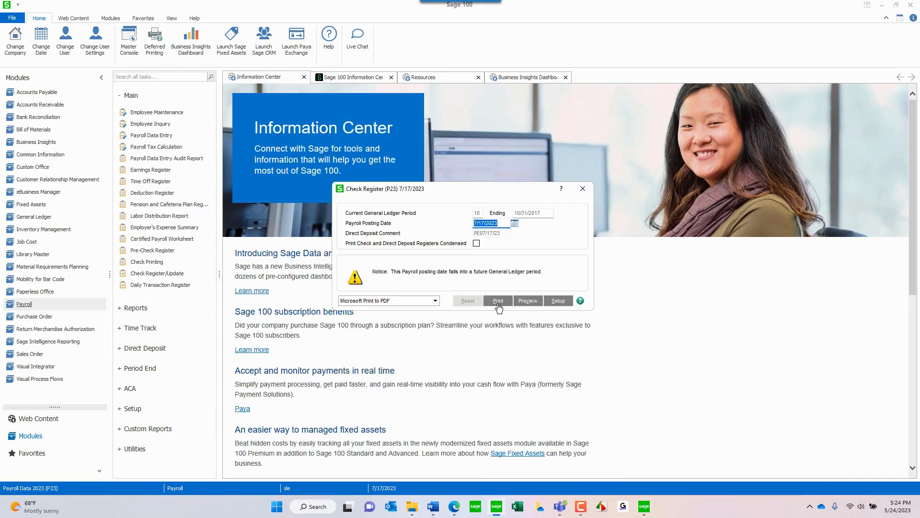
pyautogui.click(480, 224)
pyautogui.write('20')
pyautogui.click(500, 302)
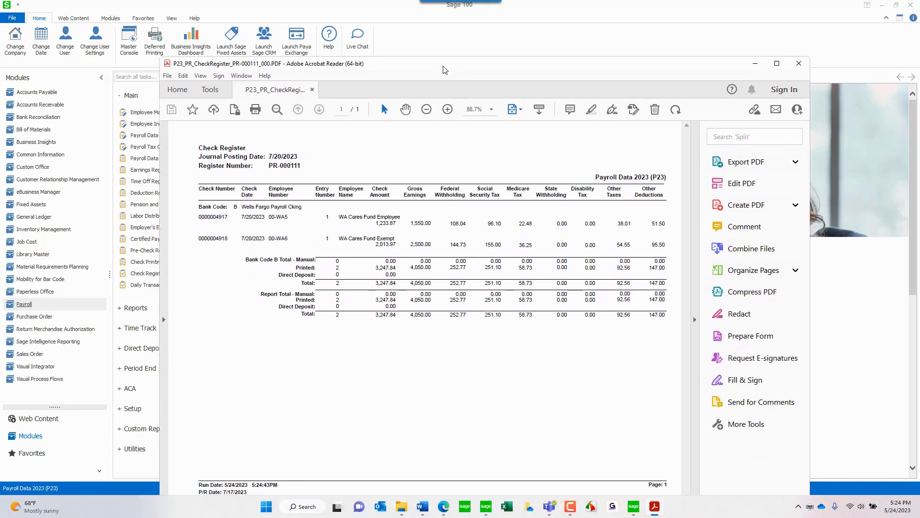
# Step: Review the Check Register PDF at a wider page view, close it, and update the Check Register
pyautogui.moveTo(444, 66); pyautogui.dragTo(449, 66)
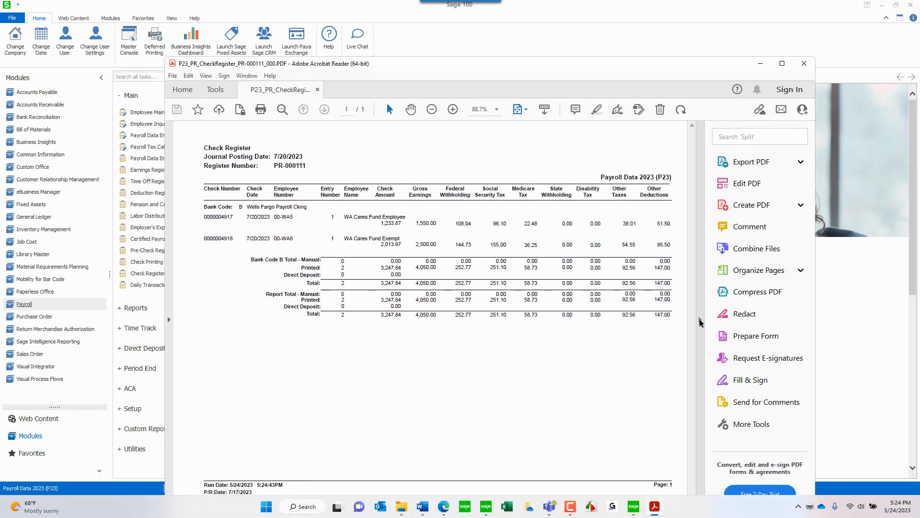
pyautogui.click(699, 319)
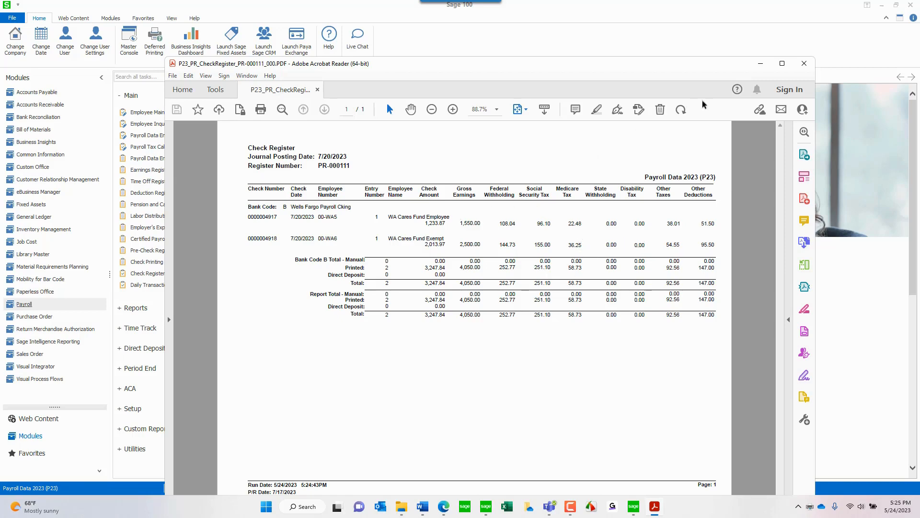
pyautogui.click(805, 63)
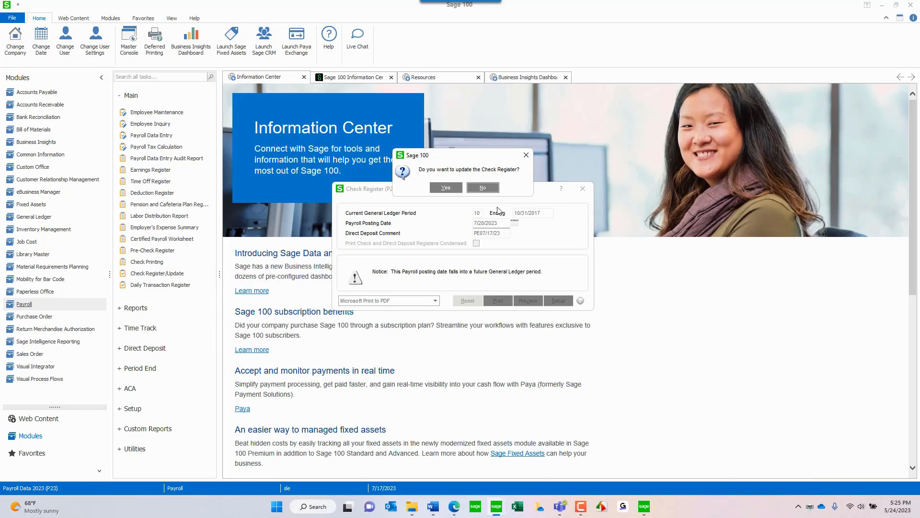
pyautogui.click(446, 188)
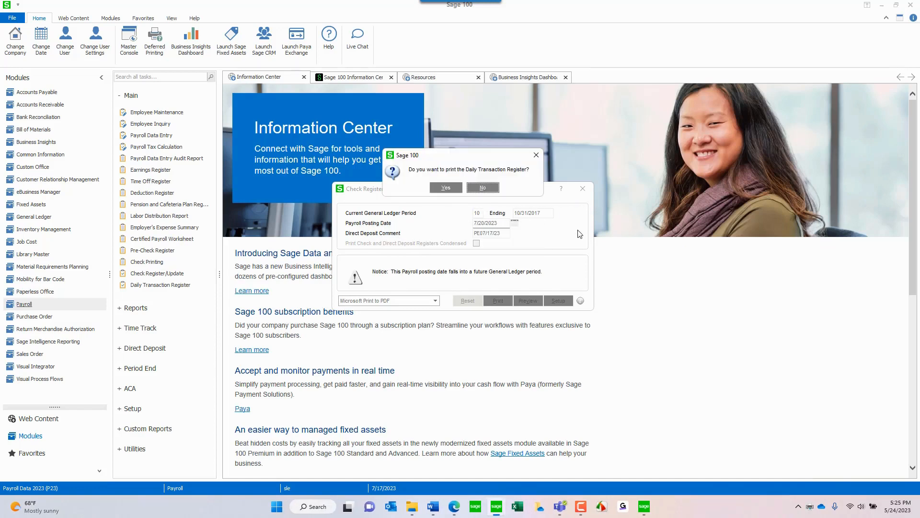
# Step: Preview the Daily Transaction Register, examine the state tax withheld posting at full size, and update the register
pyautogui.click(445, 188)
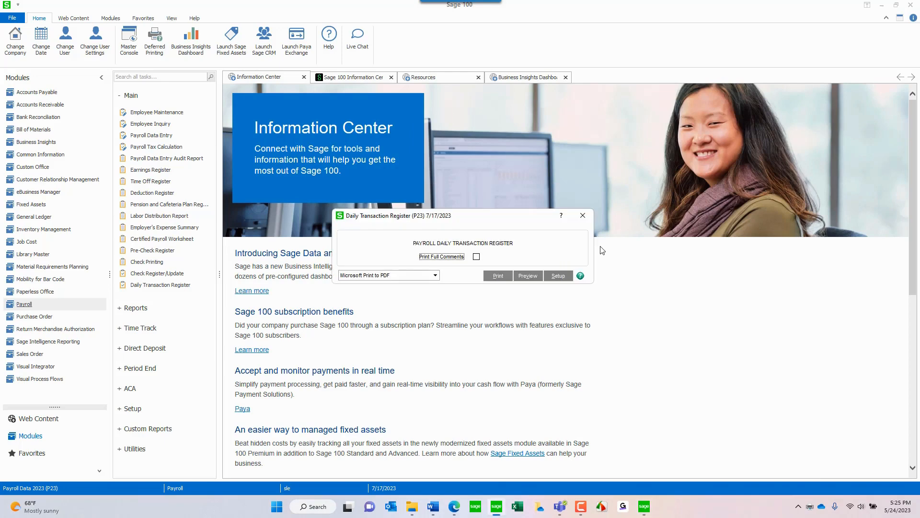
pyautogui.click(526, 278)
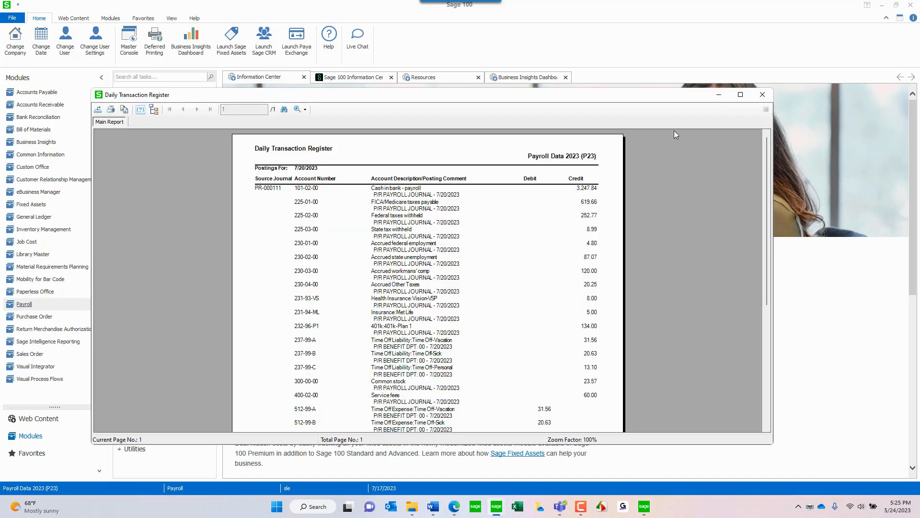
pyautogui.click(740, 95)
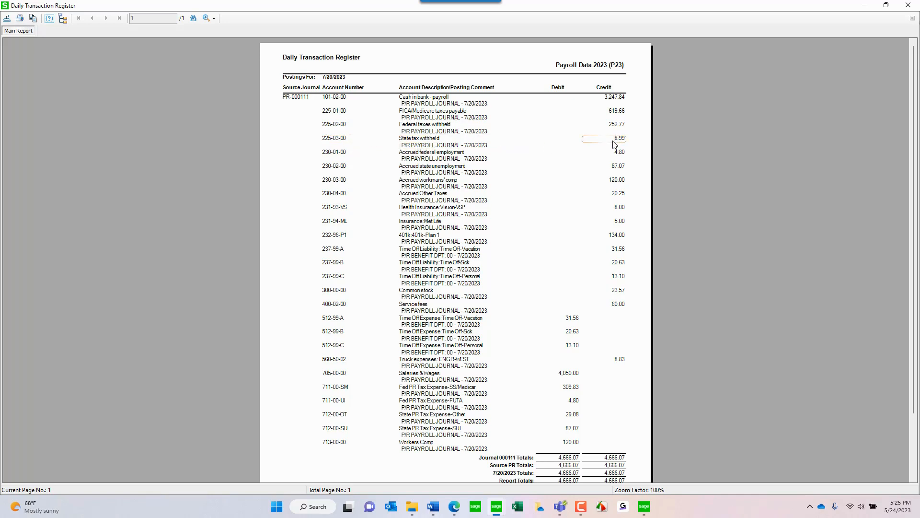
pyautogui.click(909, 6)
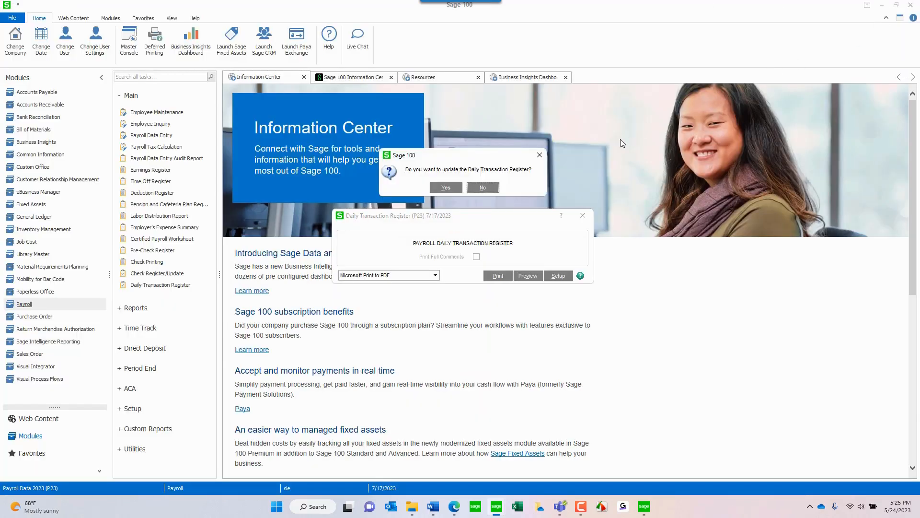
pyautogui.click(447, 188)
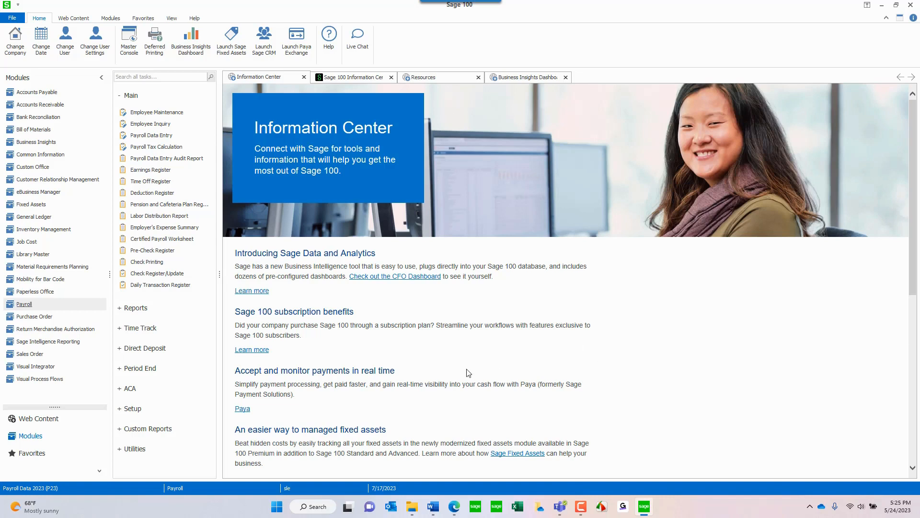
# Step: Open the covered WA Cares Fund employee's record in Employee Maintenance
pyautogui.click(170, 113)
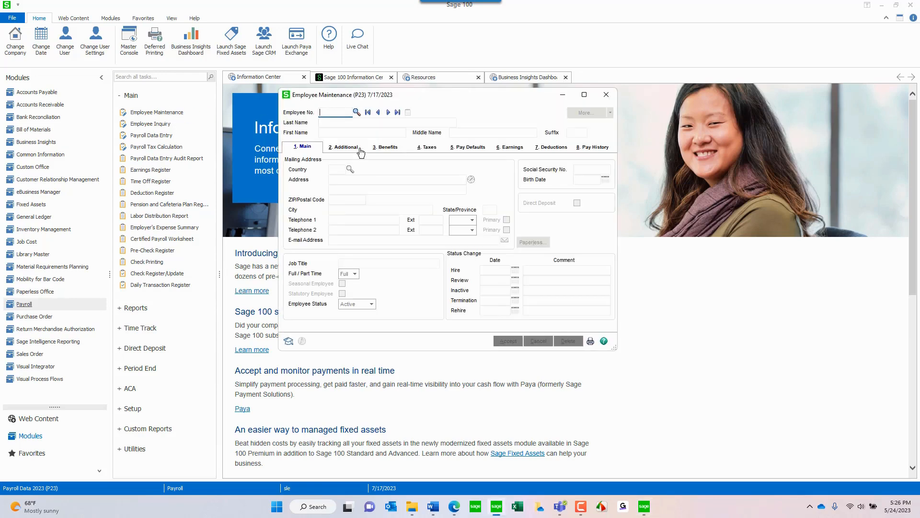
pyautogui.click(357, 112)
pyautogui.scroll(-3, 415, 240)
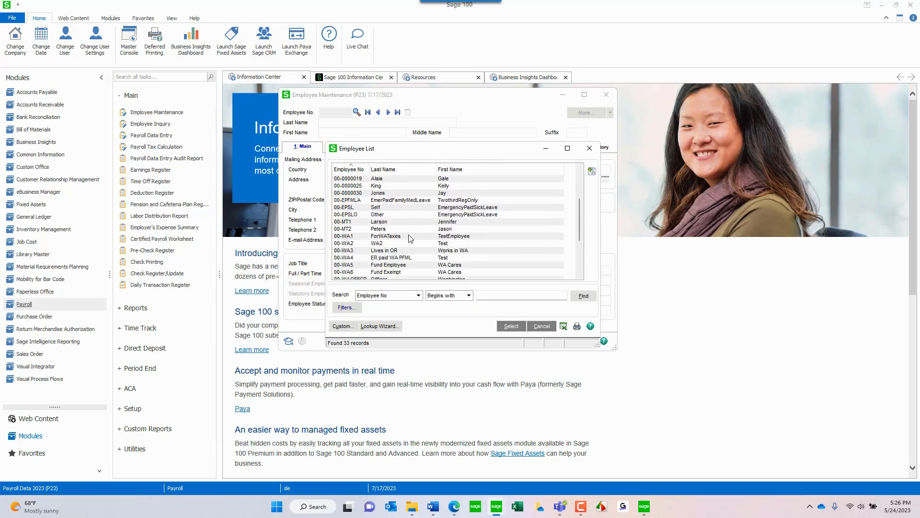
pyautogui.doubleClick(352, 265)
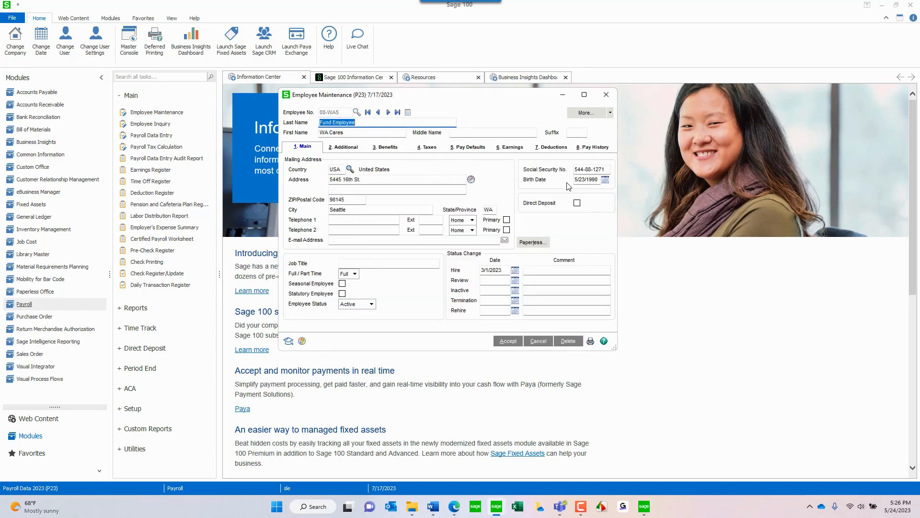
# Step: View this employee's Tax Summary for the Washington tax group, year 2023, quarter 3
pyautogui.click(610, 115)
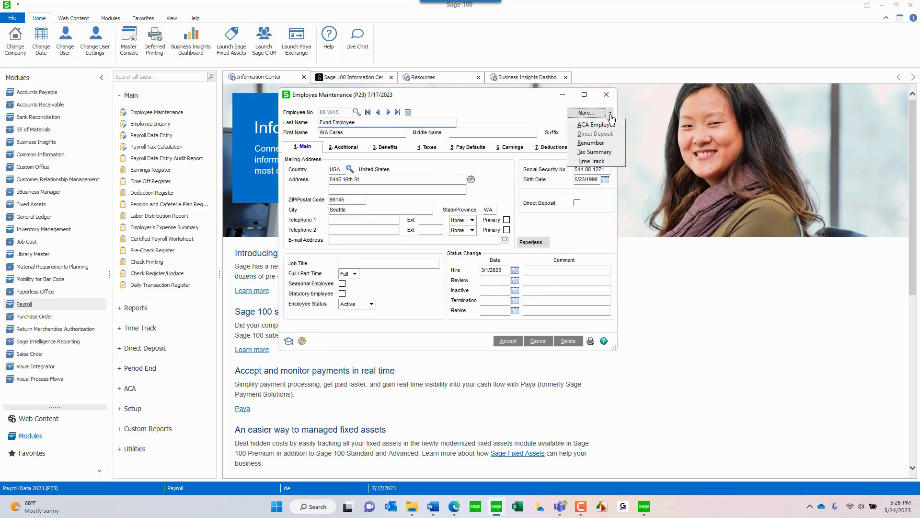
pyautogui.click(594, 152)
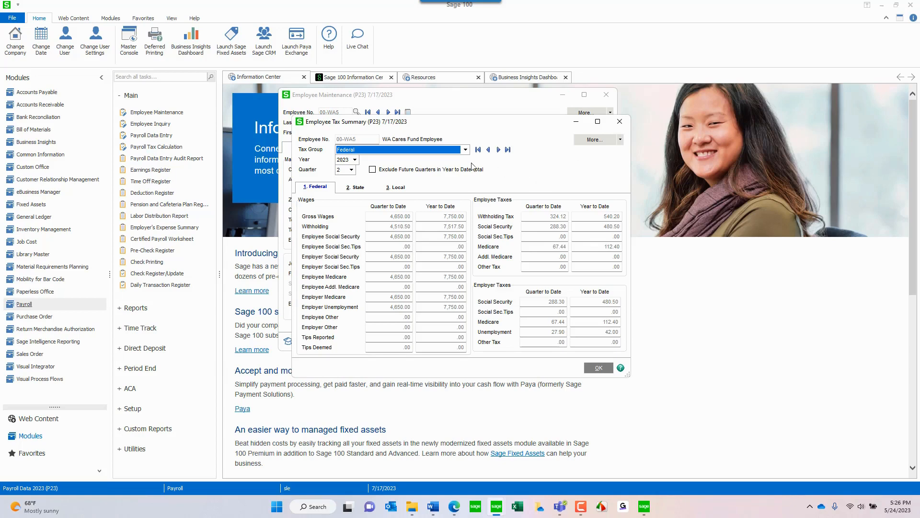
pyautogui.click(466, 149)
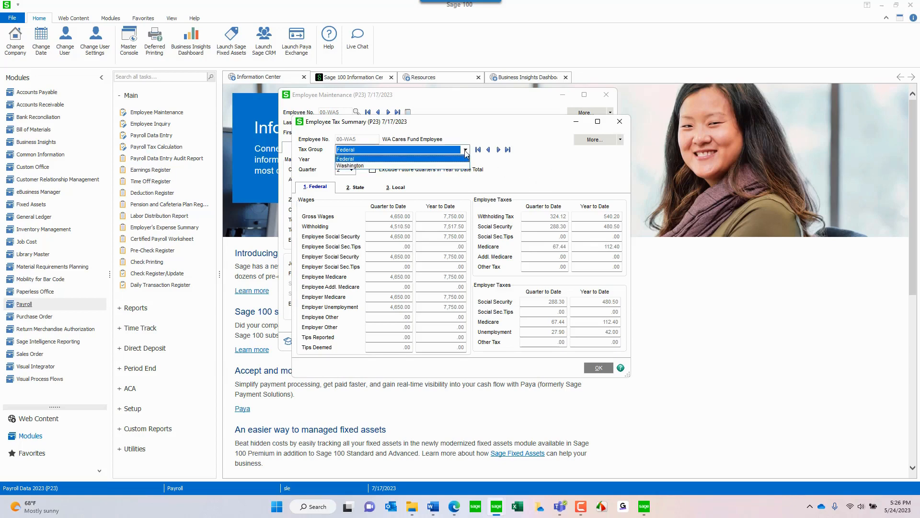
pyautogui.click(377, 165)
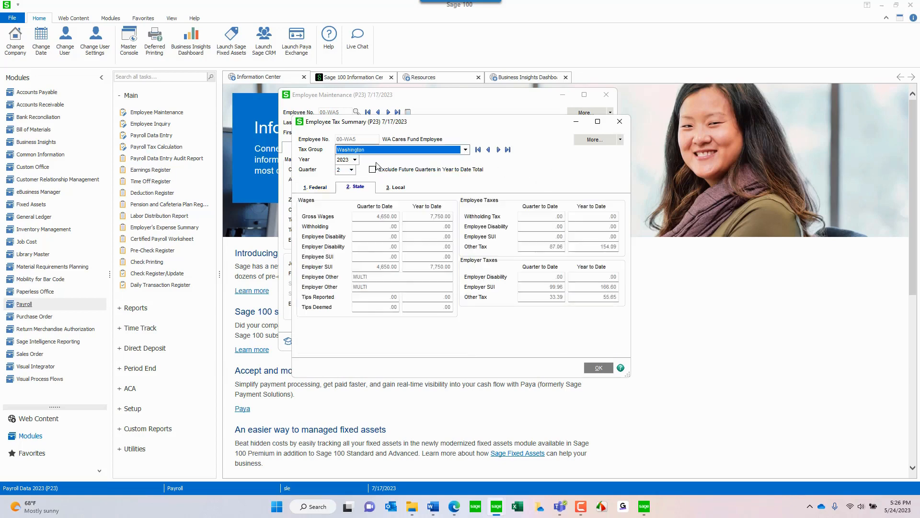
pyautogui.click(351, 171)
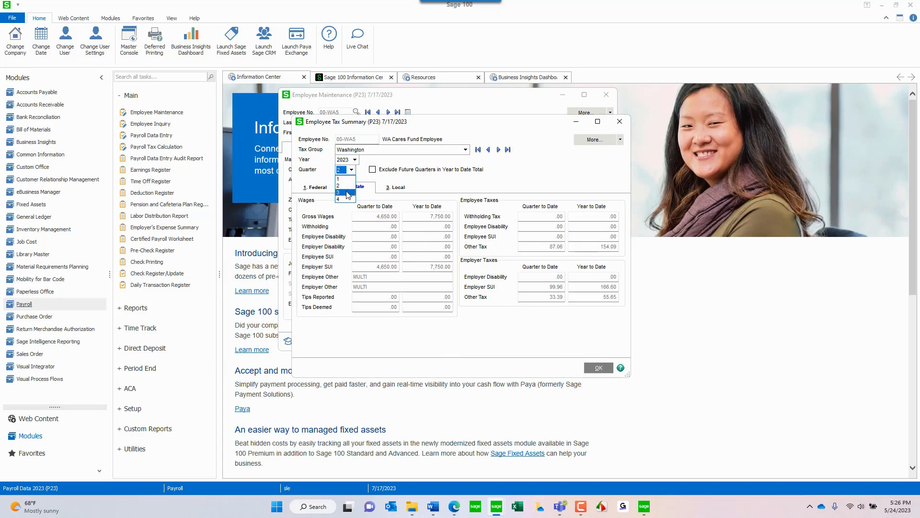
pyautogui.click(349, 193)
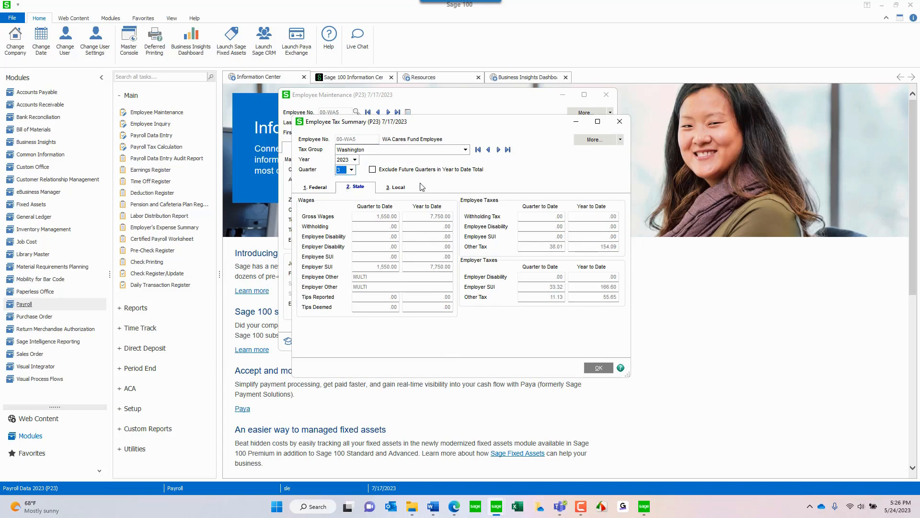
# Step: Open the Washington tax history detail and examine the employee tax amounts for July
pyautogui.click(621, 140)
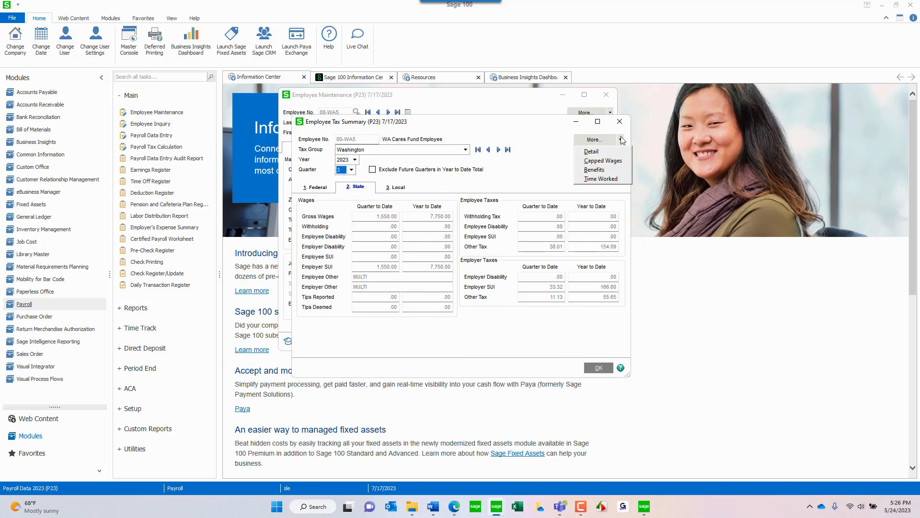
pyautogui.click(592, 153)
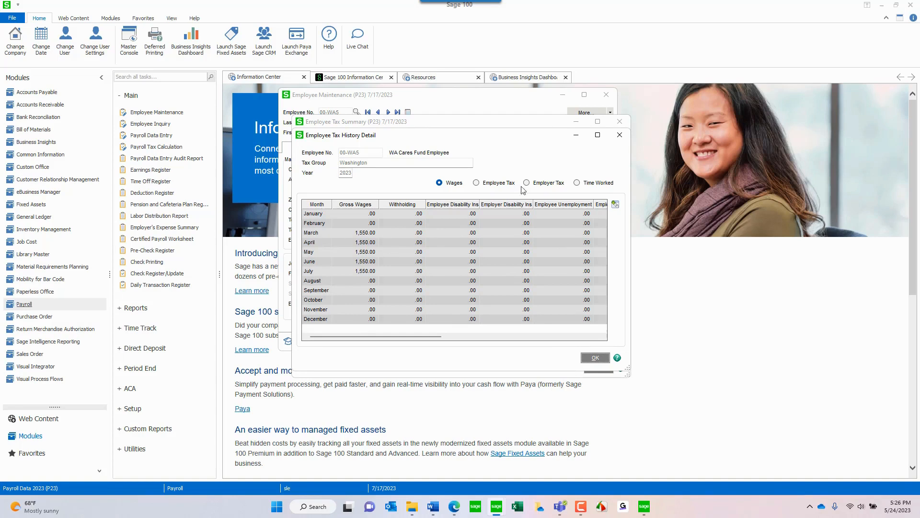
pyautogui.click(476, 183)
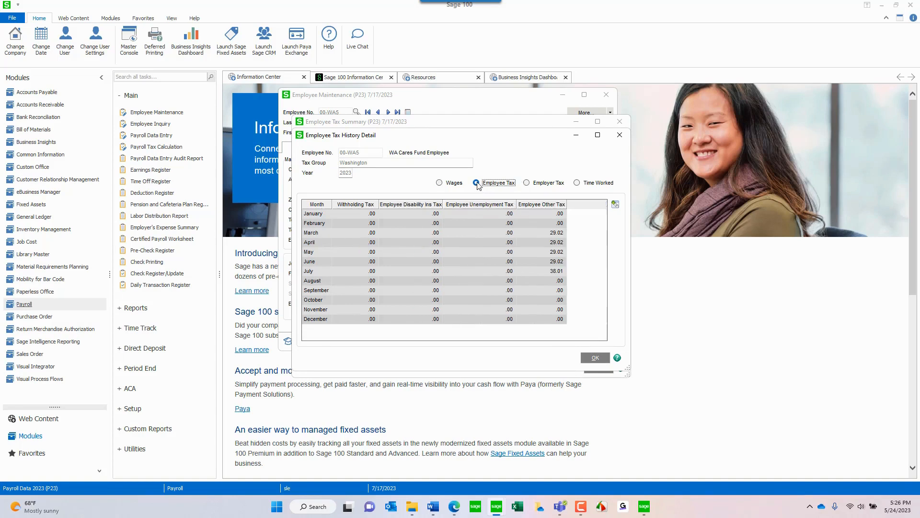
pyautogui.click(324, 272)
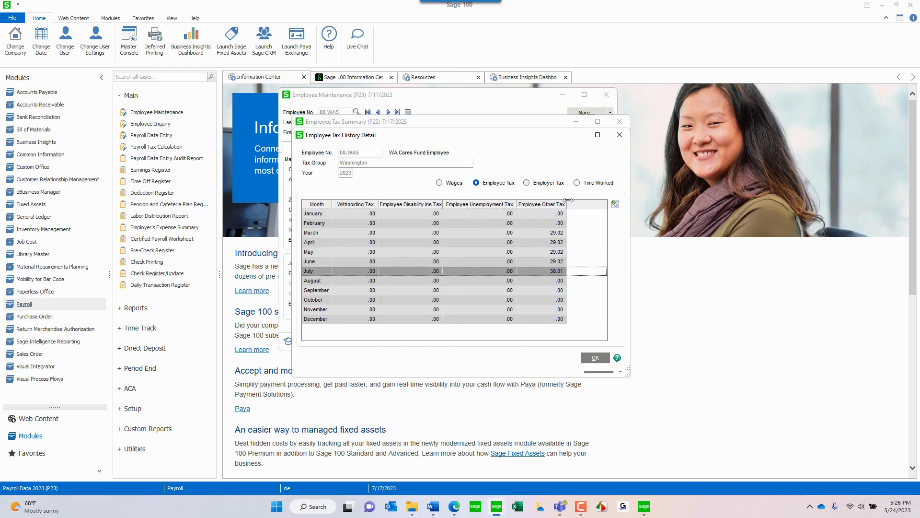
# Step: Drill down to the other employee taxes on the 7/20/2023 check, examine the amount per tax code, and return to the employee's record
pyautogui.click(615, 206)
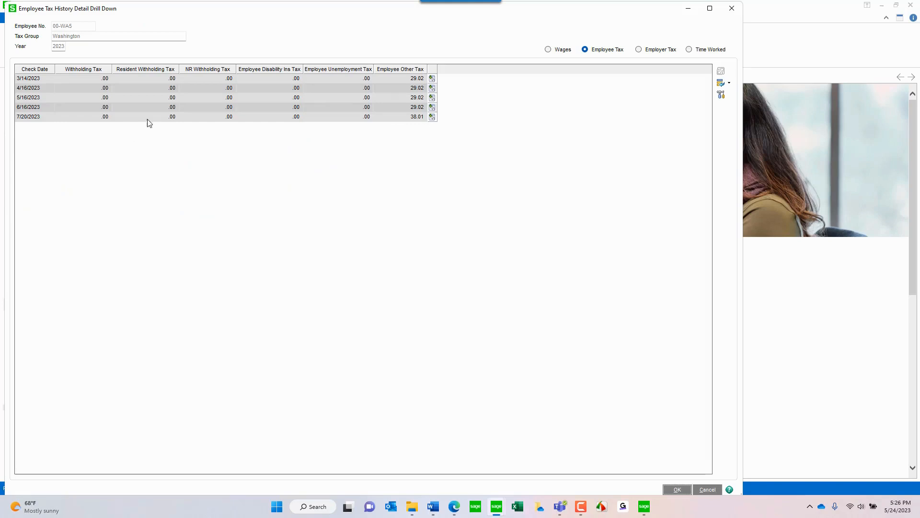
pyautogui.click(432, 117)
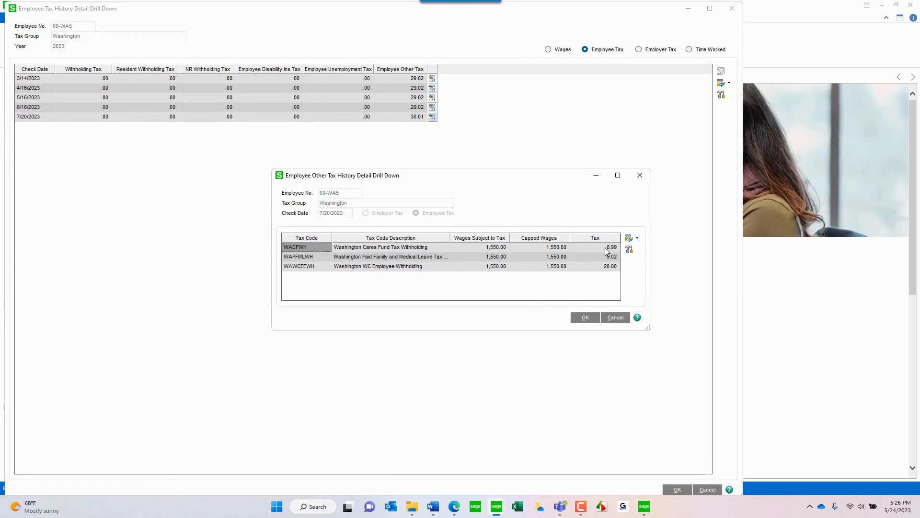
pyautogui.click(640, 176)
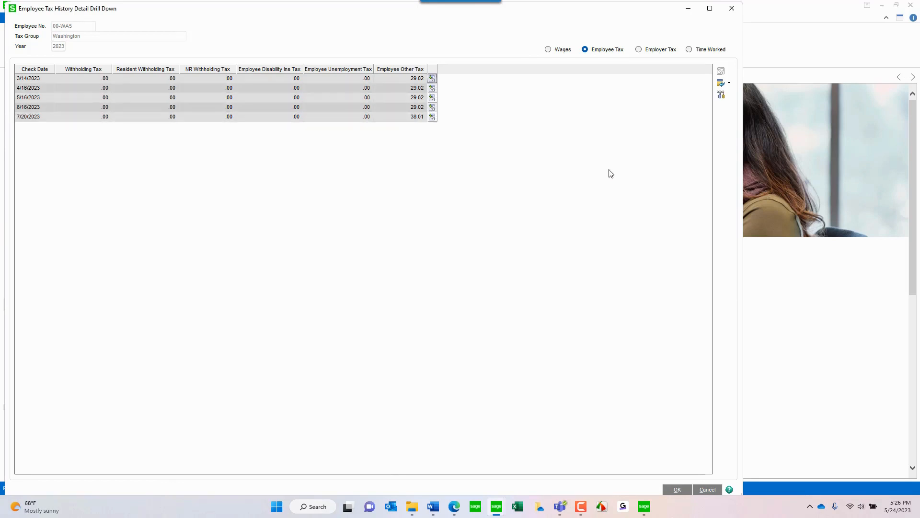
pyautogui.click(731, 9)
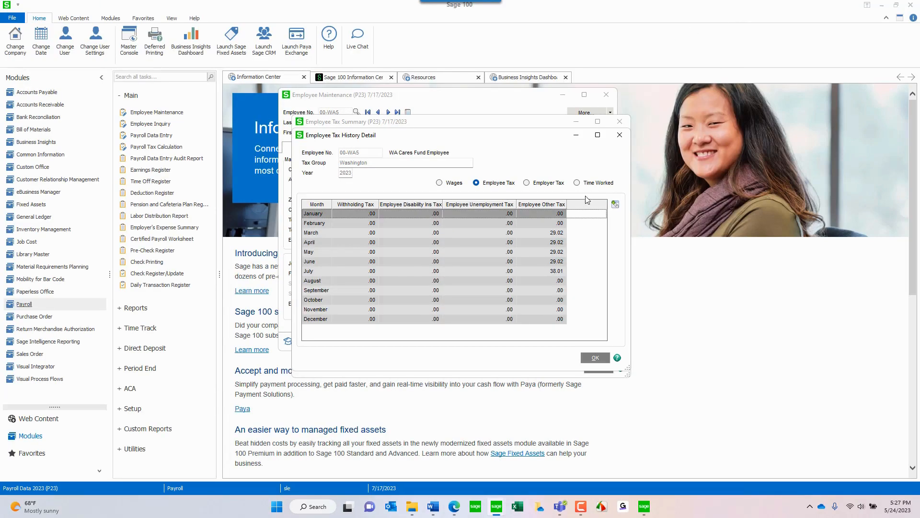
pyautogui.click(620, 135)
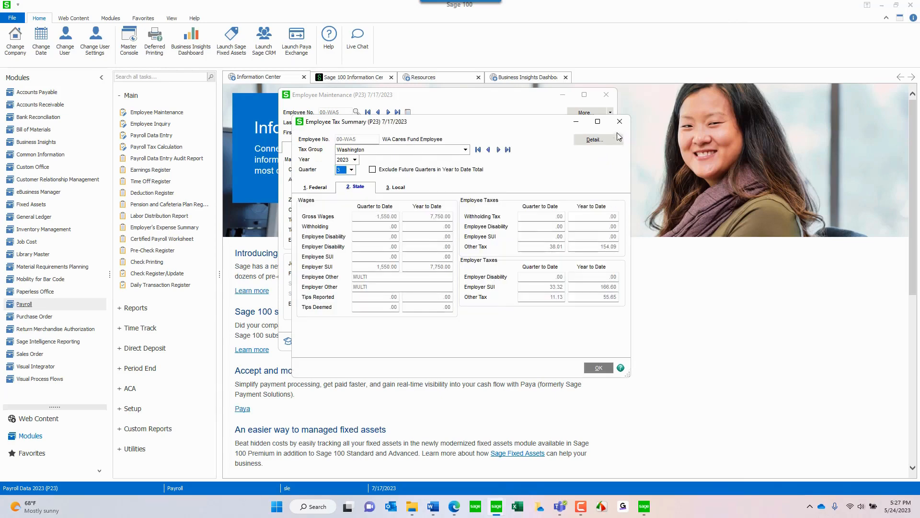
pyautogui.click(619, 123)
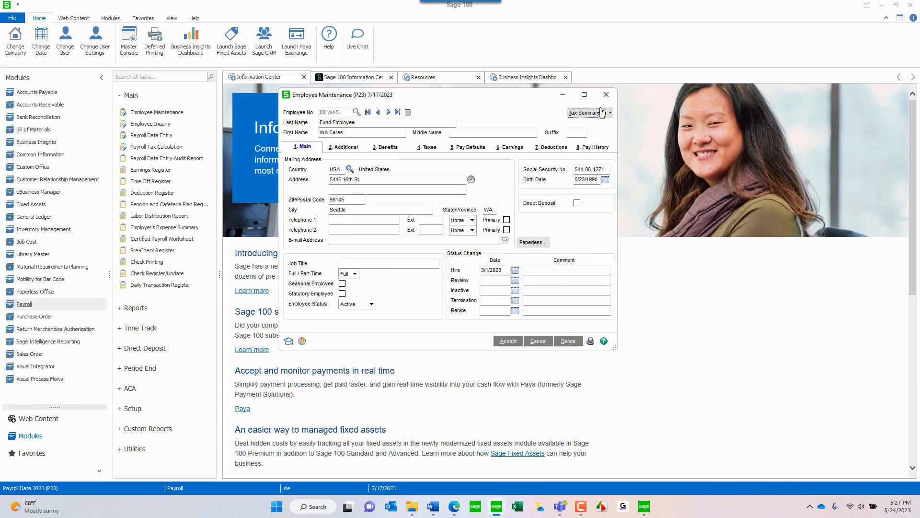